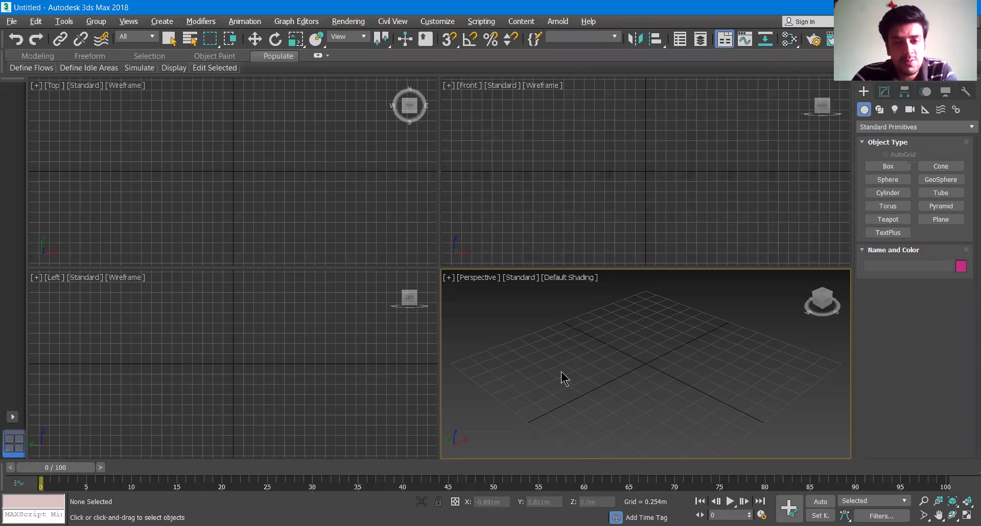
Step: Maximize the Perspective viewport with Alt+W, then pan and zoom out over the empty grid
{"action": "key", "text": "alt+w"}
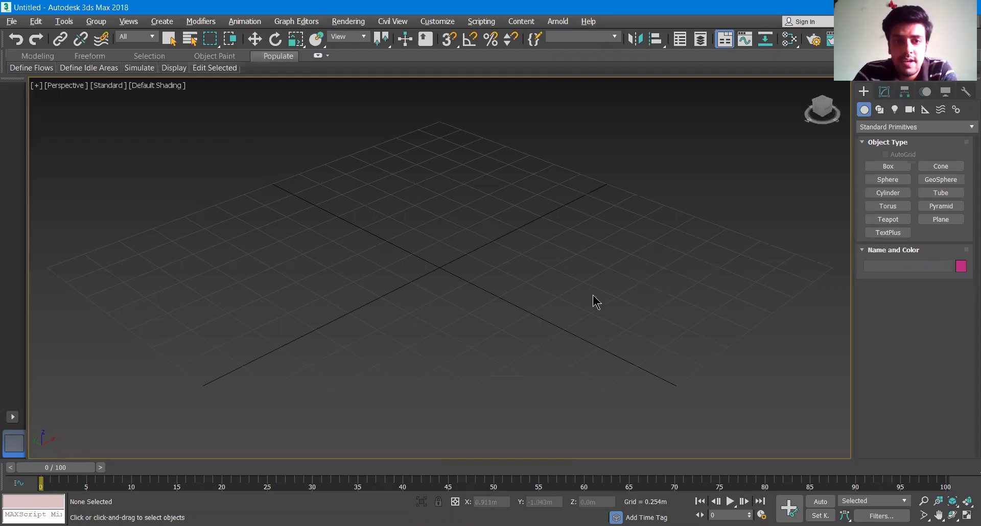
{"action": "mouse_move", "coordinate": [591, 296]}
{"action": "middle_mouse_down"}
{"action": "mouse_move", "coordinate": [607, 289]}
{"action": "mouse_move", "coordinate": [592, 287]}
{"action": "middle_mouse_up"}
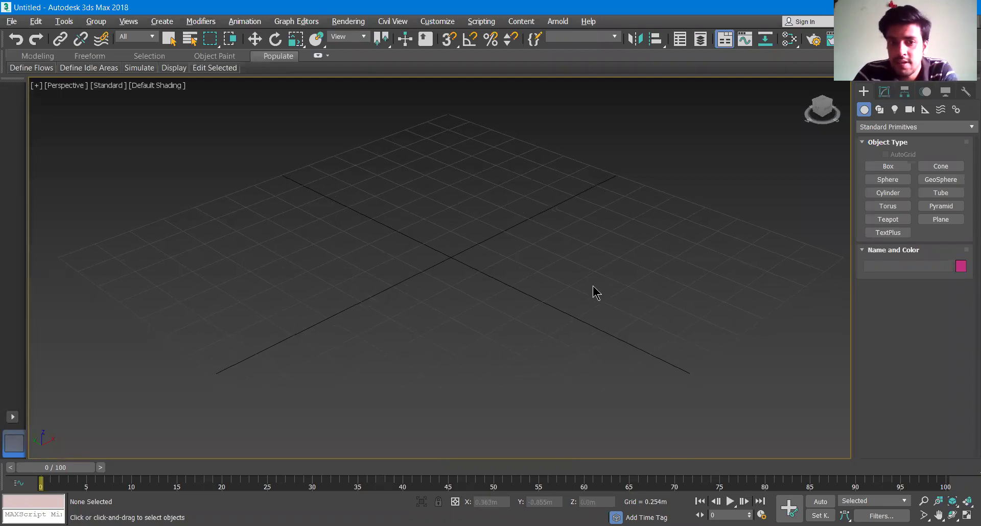
{"action": "scroll", "coordinate": [593, 293], "scroll_direction": "down", "scroll_amount": 3}
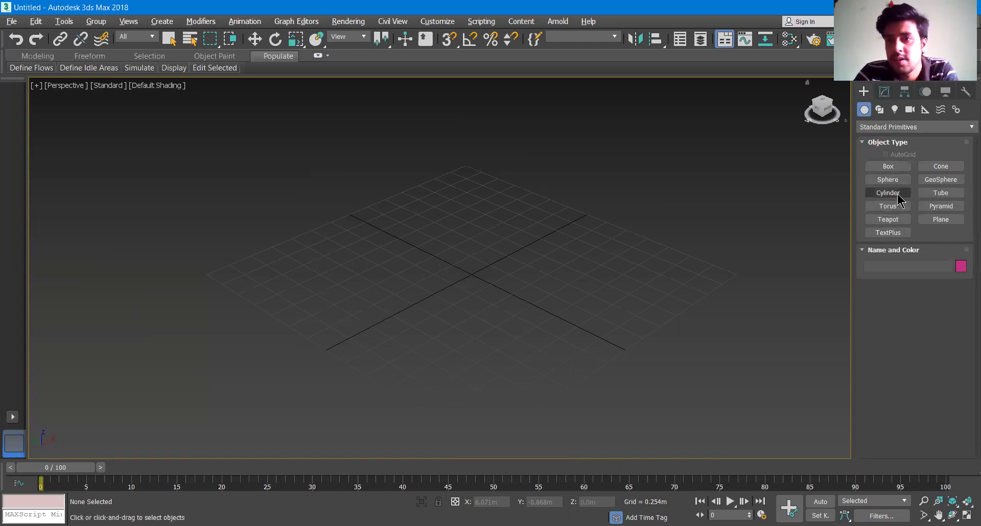
Step: Show the Splines shape types and switch to the Top view
{"action": "left_click", "coordinate": [879, 110]}
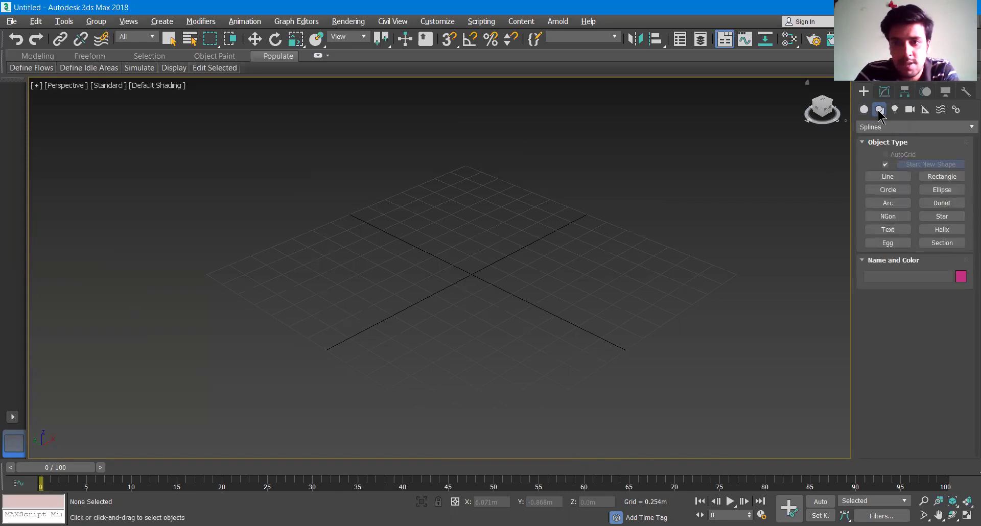
{"action": "key", "text": "t"}
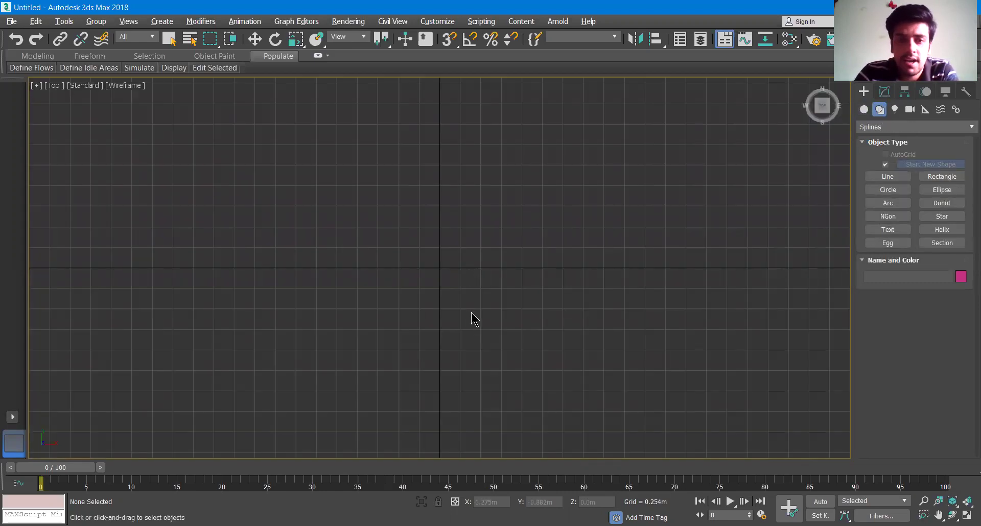
{"action": "middle_click_drag", "start_coordinate": [498, 301], "coordinate": [498, 290]}
Step: Draw a four-corner Line spline and close it on its first vertex
{"action": "left_click", "coordinate": [888, 177]}
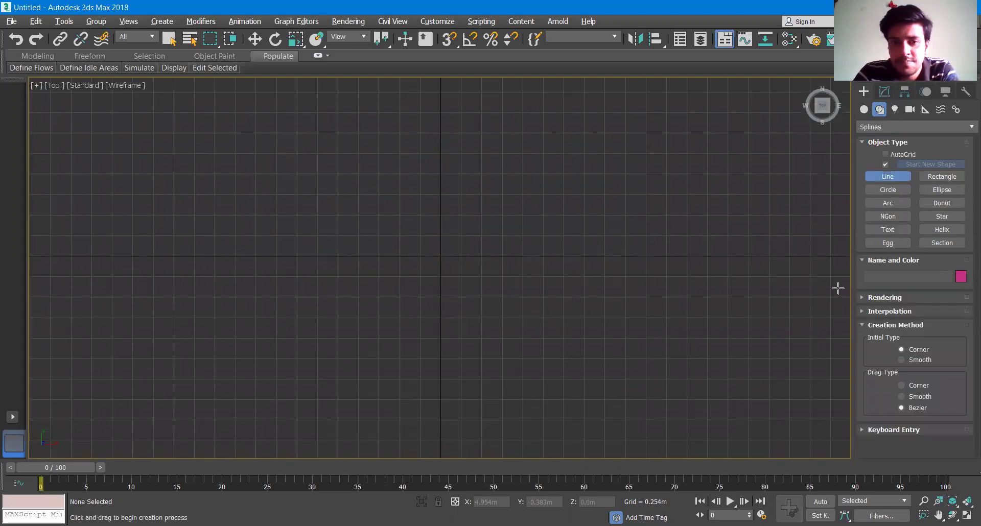
{"action": "left_click", "coordinate": [229, 245]}
{"action": "left_click", "coordinate": [326, 179]}
{"action": "left_click", "coordinate": [434, 272]}
{"action": "right_click", "coordinate": [434, 271]}
{"action": "left_click", "coordinate": [262, 360]}
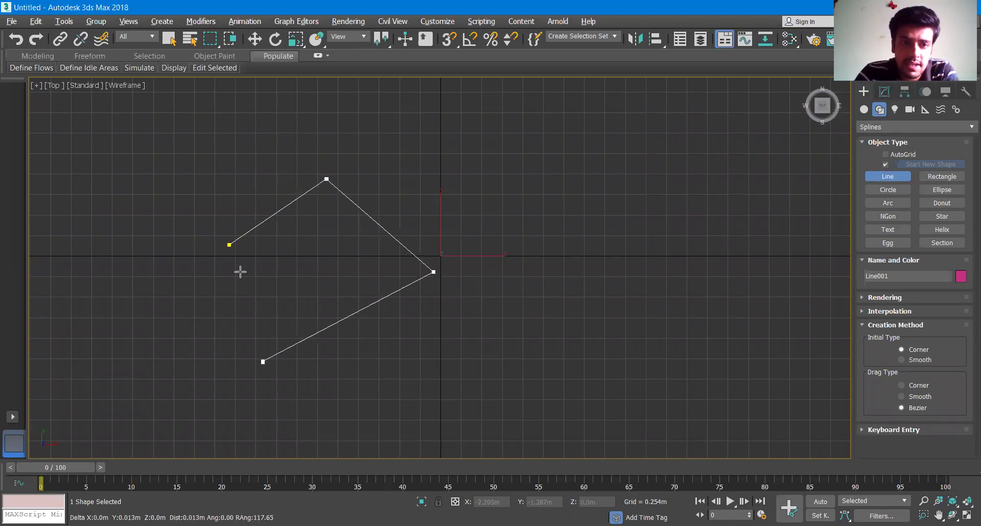
{"action": "left_click", "coordinate": [230, 244]}
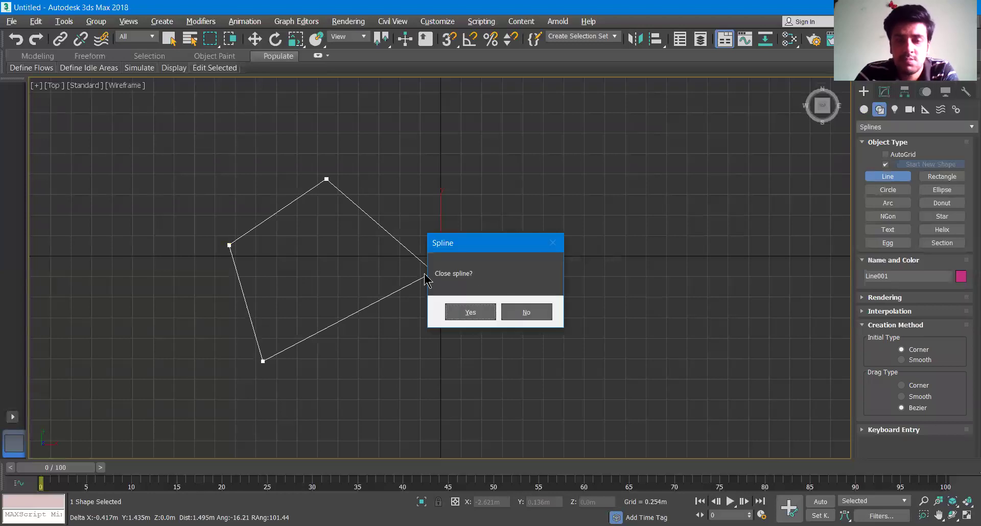
{"action": "left_click", "coordinate": [469, 312]}
{"action": "middle_click_drag", "start_coordinate": [415, 286], "coordinate": [378, 303]}
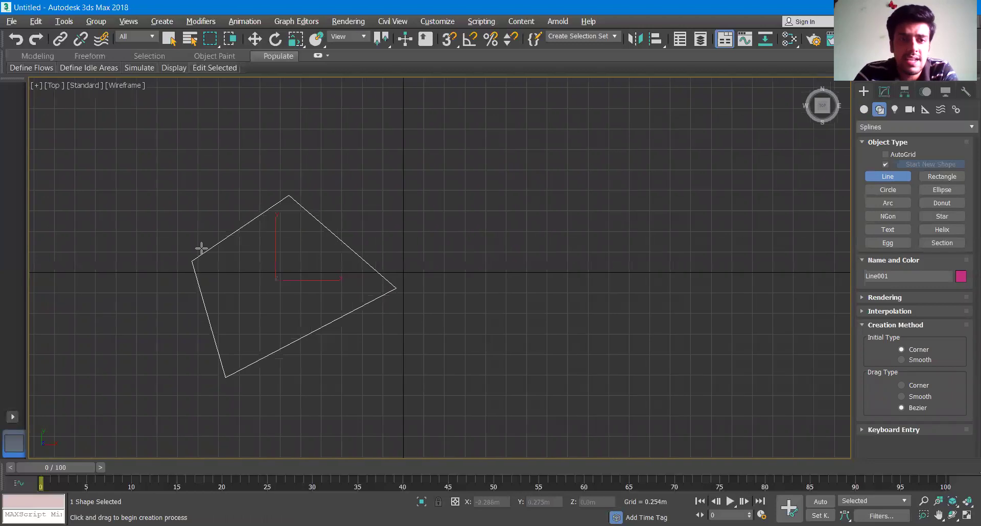
{"action": "middle_click_drag", "start_coordinate": [490, 314], "coordinate": [451, 321]}
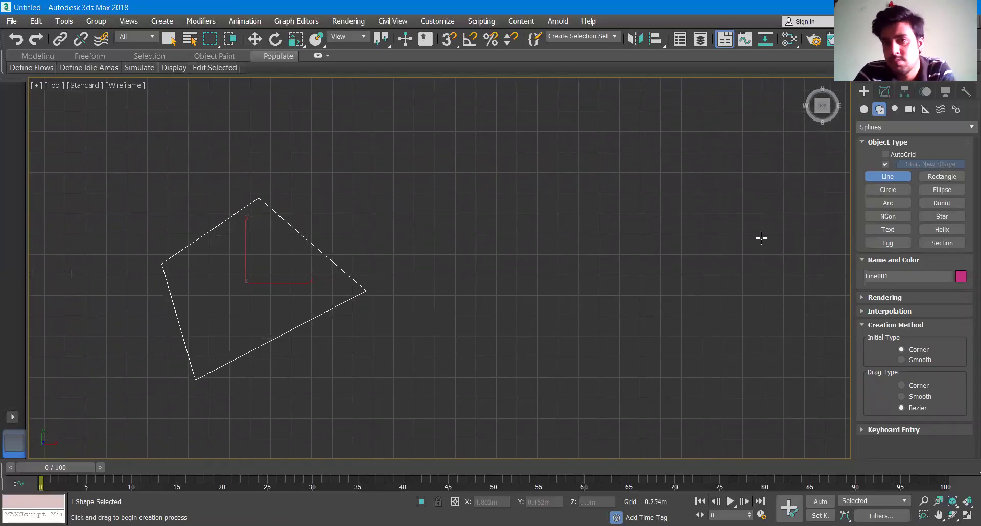
Step: Drag out a circle to the right of the four-sided outline
{"action": "left_click", "coordinate": [888, 189]}
{"action": "left_click_drag", "start_coordinate": [595, 205], "coordinate": [561, 165]}
{"action": "scroll", "coordinate": [249, 265], "scroll_direction": "down", "scroll_amount": 2}
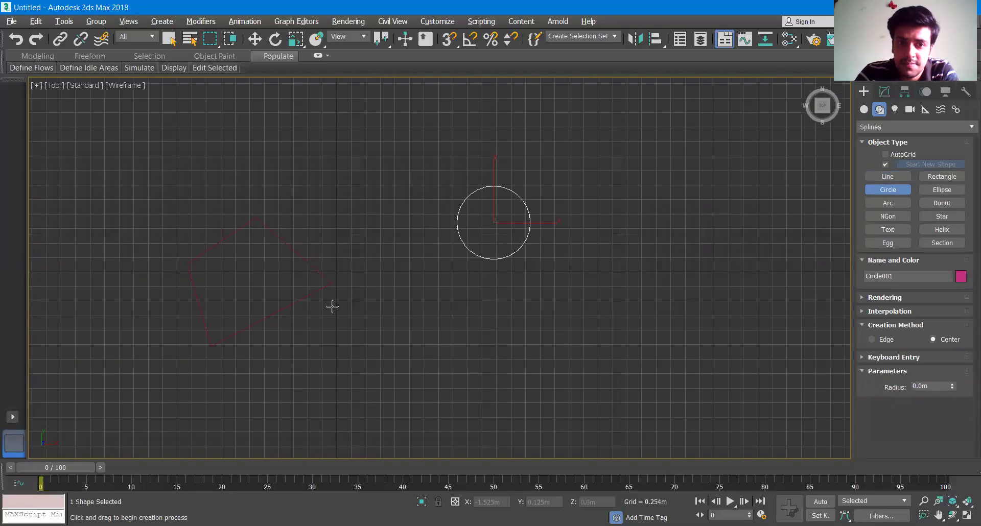
Step: Draw a six-point open line, Line002, below the circle
{"action": "left_click", "coordinate": [888, 176]}
{"action": "left_click", "coordinate": [556, 271]}
{"action": "left_click", "coordinate": [582, 214]}
{"action": "left_click", "coordinate": [676, 260]}
{"action": "left_click", "coordinate": [588, 320]}
{"action": "left_click", "coordinate": [569, 313]}
{"action": "left_click", "coordinate": [545, 311]}
{"action": "right_click", "coordinate": [544, 311]}
Step: Exit line creation and marquee-select shapes in the Top view
{"action": "scroll", "coordinate": [476, 338], "scroll_direction": "down", "scroll_amount": 2}
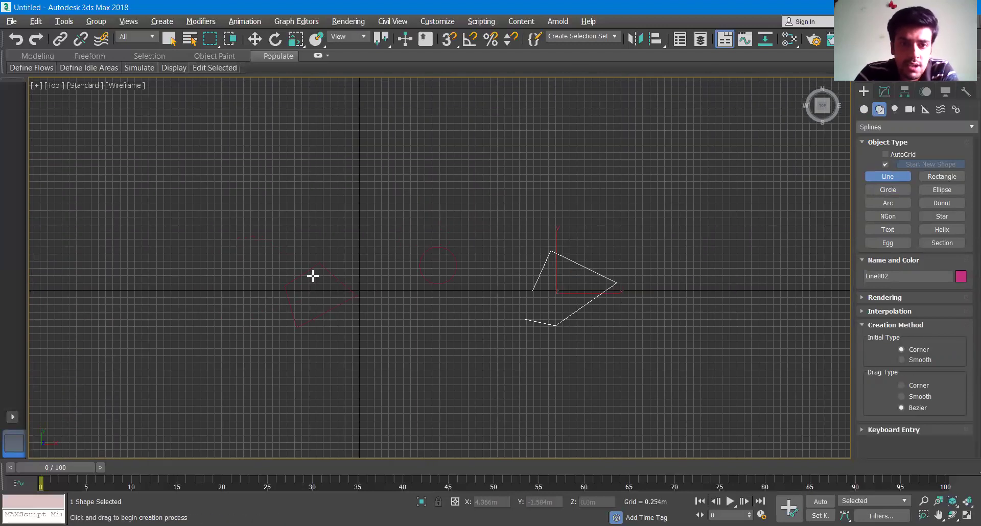
{"action": "scroll", "coordinate": [370, 312], "scroll_direction": "up", "scroll_amount": 2}
{"action": "middle_click_drag", "start_coordinate": [374, 309], "coordinate": [387, 280]}
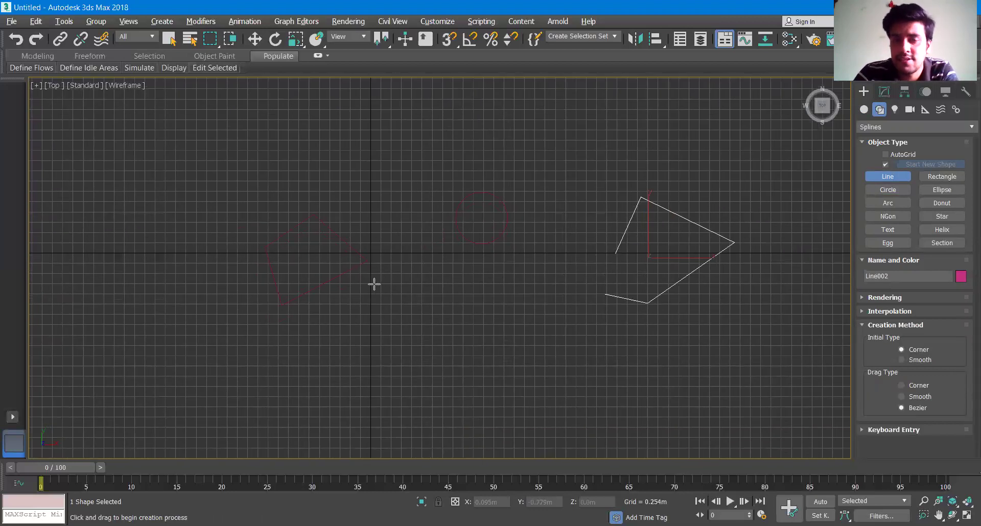
{"action": "right_click", "coordinate": [571, 293]}
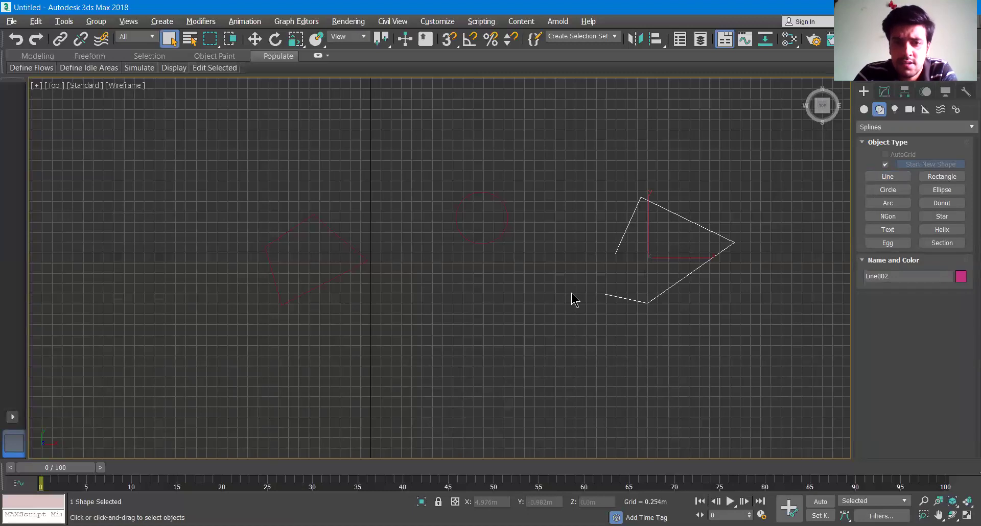
{"action": "left_click_drag", "start_coordinate": [239, 185], "coordinate": [392, 329]}
{"action": "middle_click_drag", "start_coordinate": [443, 268], "coordinate": [319, 269]}
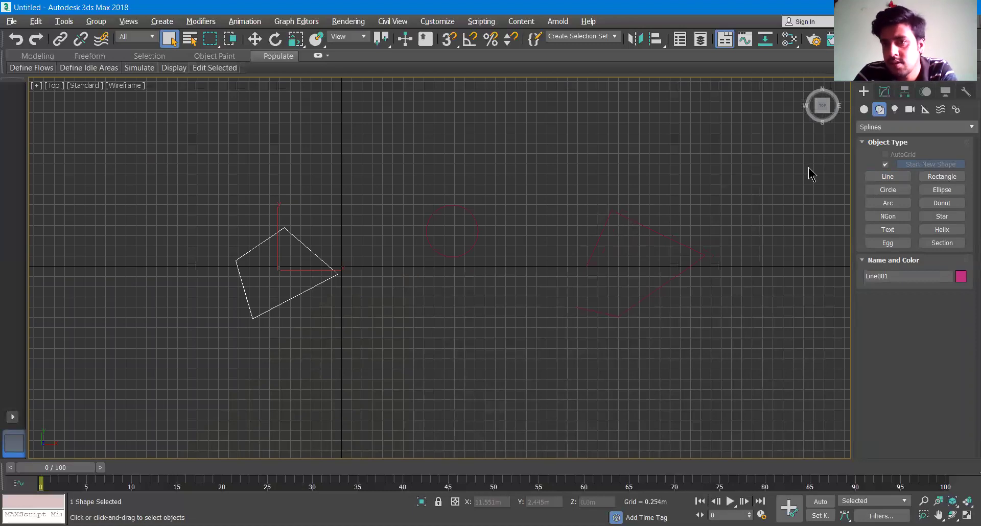
Step: Apply an Extrude modifier to Line001 from the Modify panel's Modifier List
{"action": "left_click", "coordinate": [885, 94]}
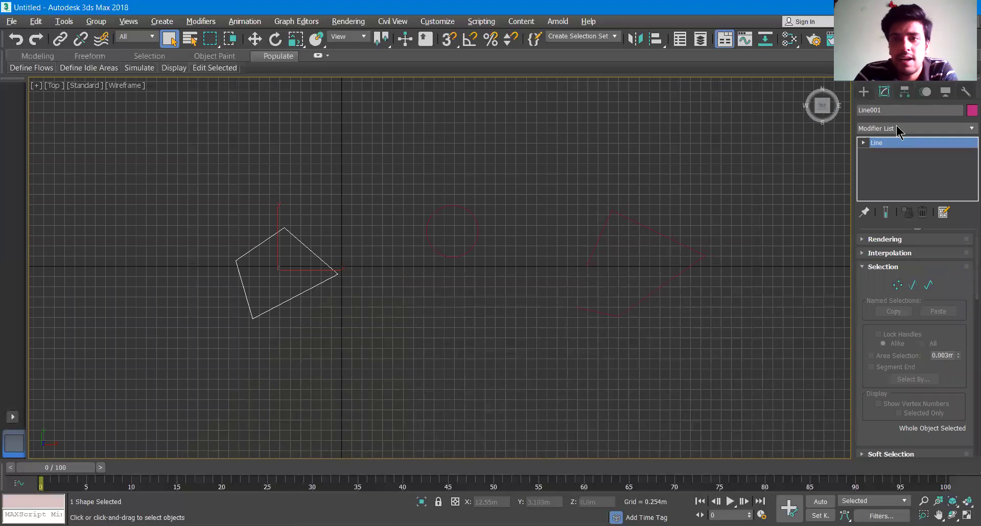
{"action": "left_click", "coordinate": [897, 137]}
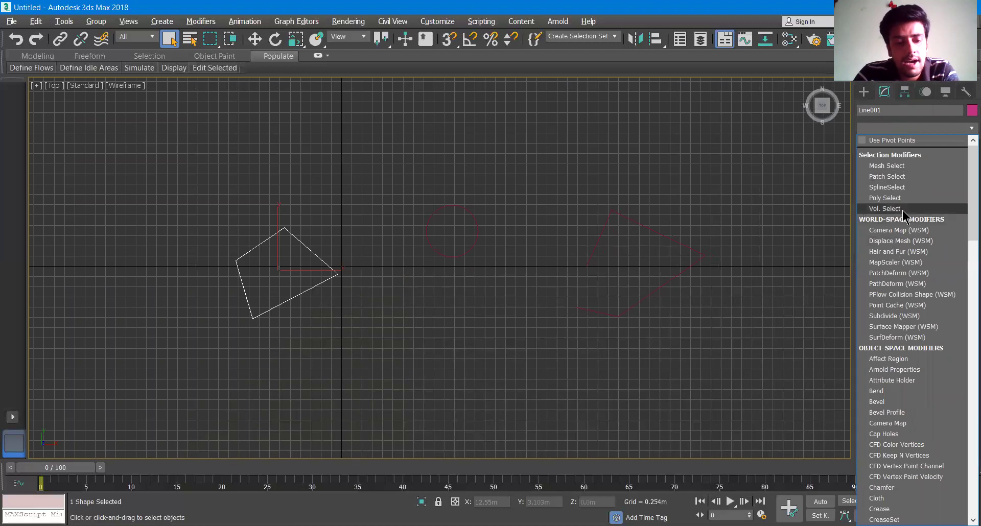
{"action": "scroll", "coordinate": [902, 210], "scroll_direction": "down", "scroll_amount": 15}
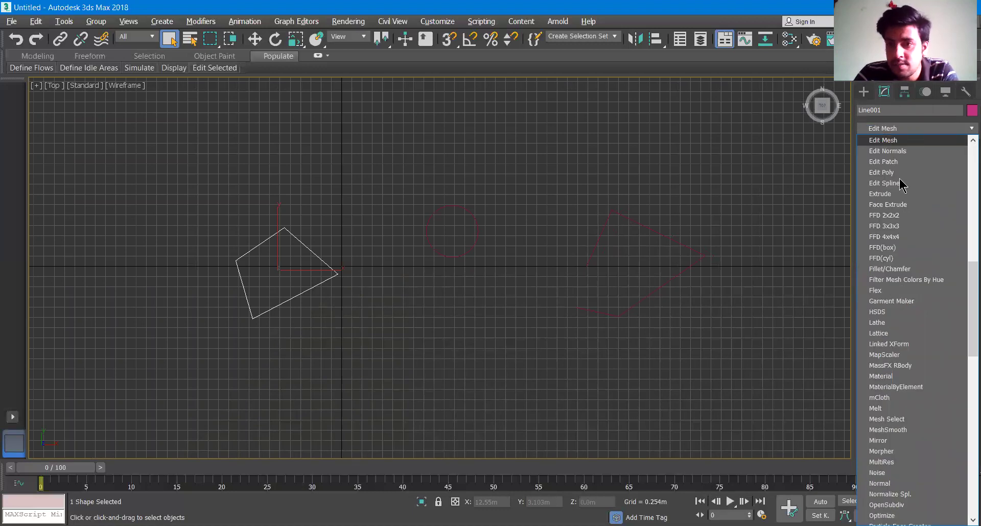
{"action": "left_click", "coordinate": [884, 194]}
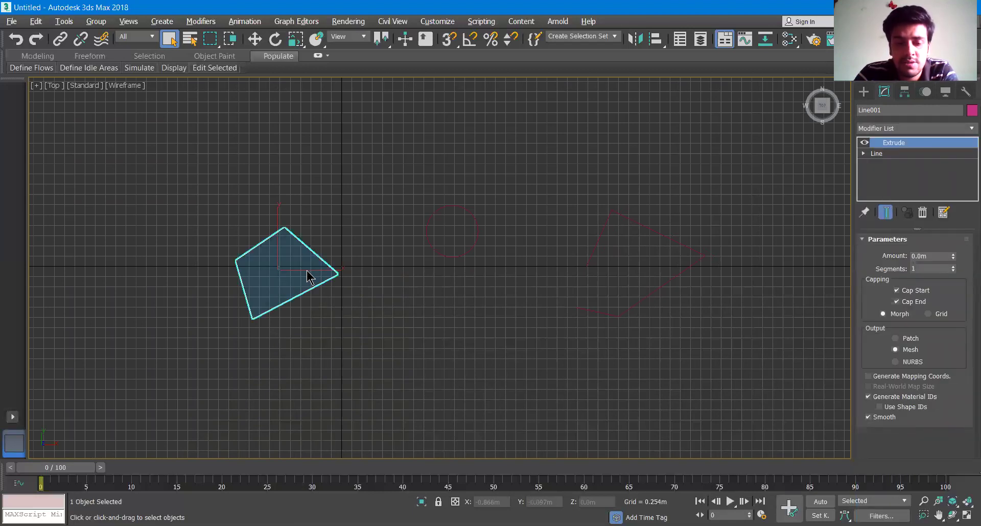
Step: Switch to Perspective and raise Line001's Extrude Amount to 1.13m
{"action": "key", "text": "p"}
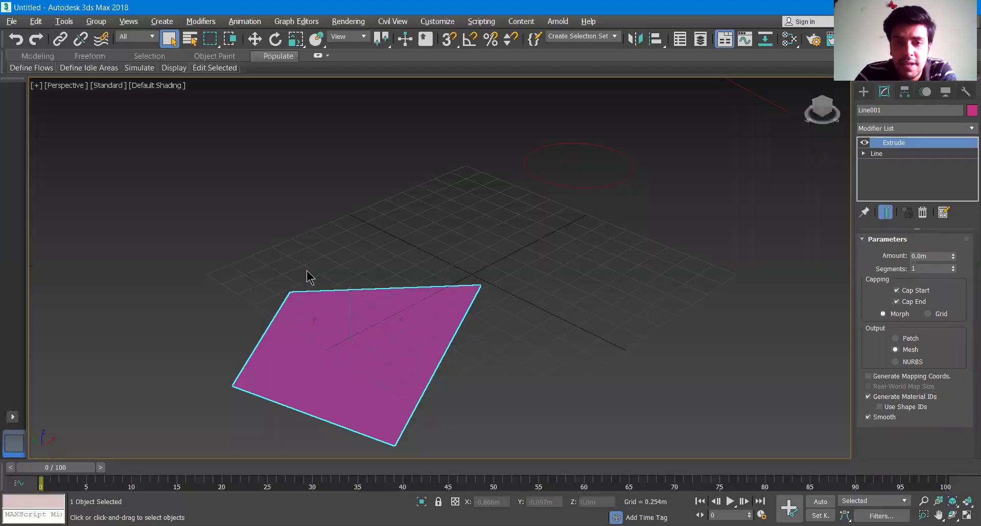
{"action": "middle_click_drag", "start_coordinate": [495, 351], "coordinate": [497, 328]}
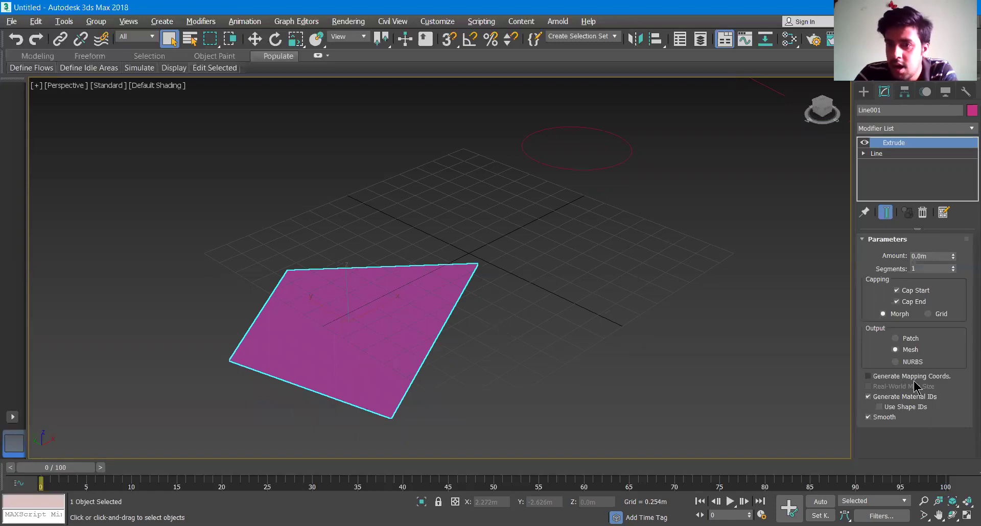
{"action": "left_click_drag", "start_coordinate": [953, 256], "coordinate": [958, 215]}
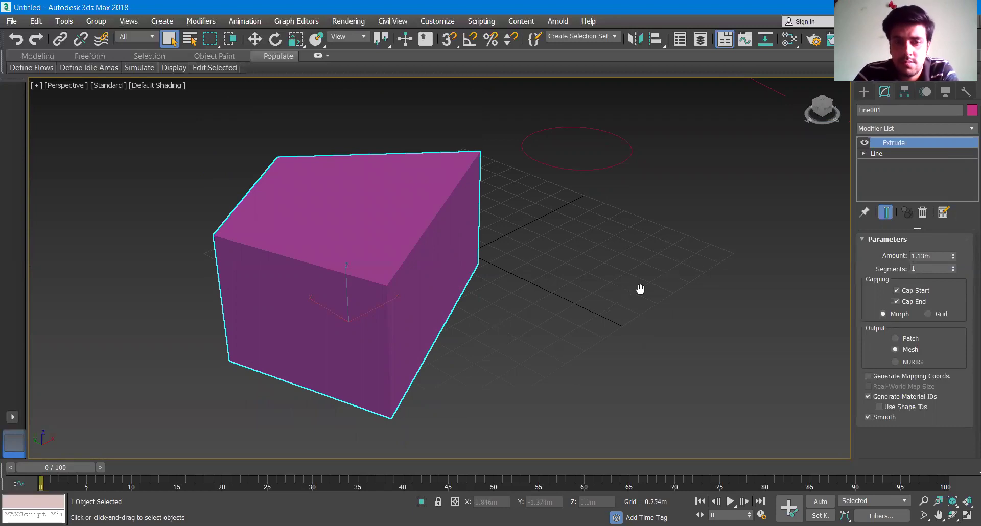
{"action": "middle_click_drag", "start_coordinate": [640, 289], "coordinate": [664, 293]}
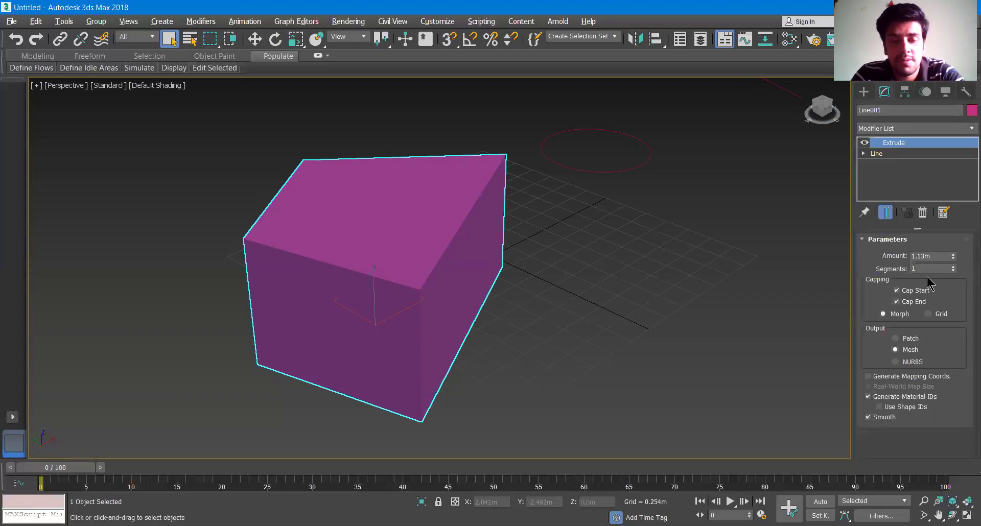
Step: Turn on edged faces and set the block's Extrude Segments to 4
{"action": "key", "text": "F4"}
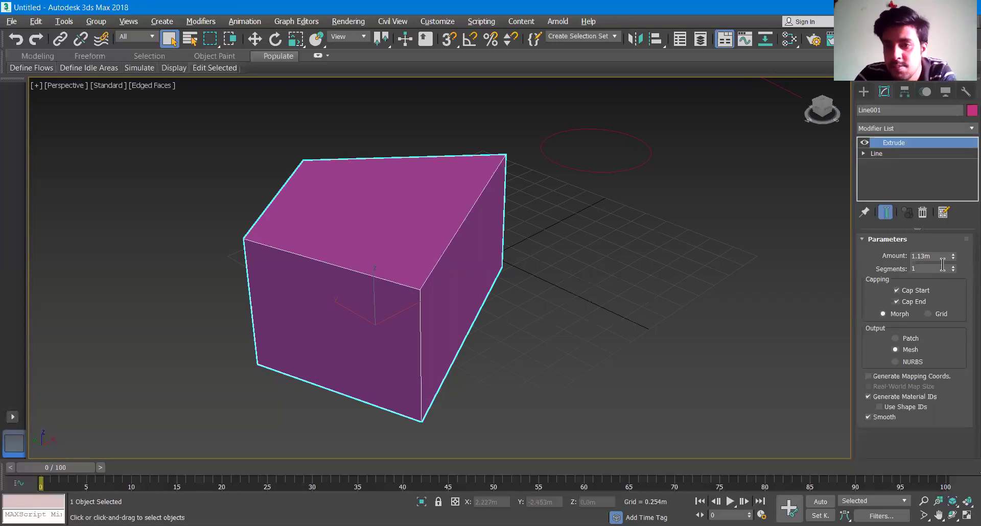
{"action": "double_click", "coordinate": [921, 269]}
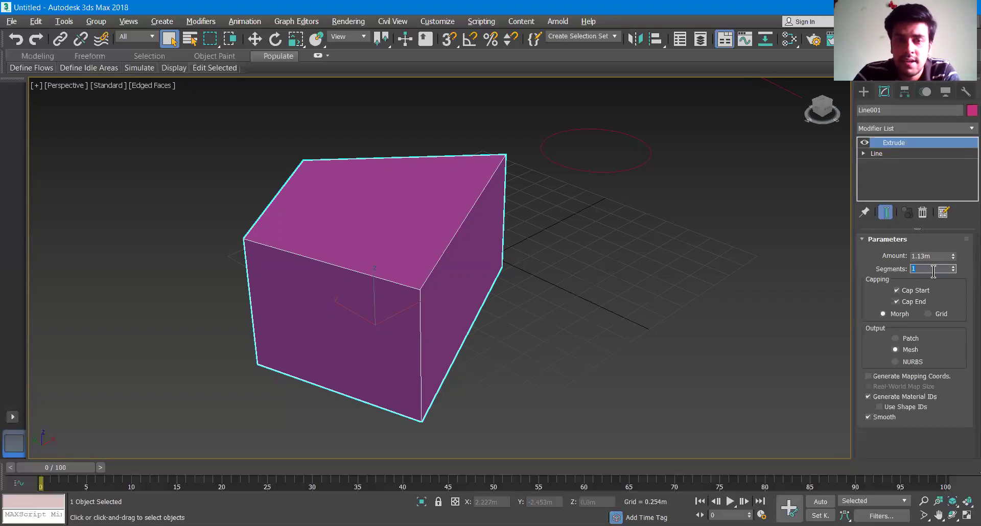
{"action": "left_click_drag", "start_coordinate": [954, 270], "coordinate": [954, 265]}
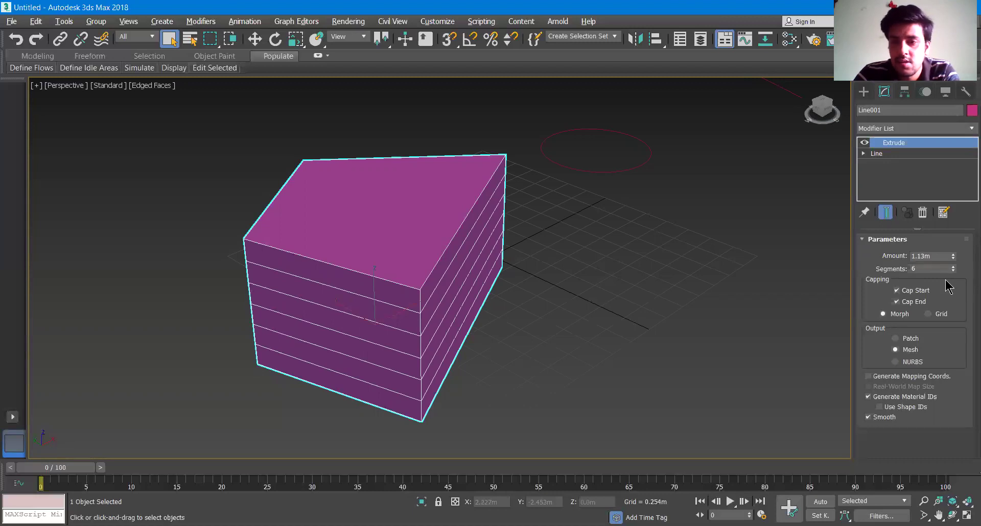
{"action": "left_click", "coordinate": [953, 271]}
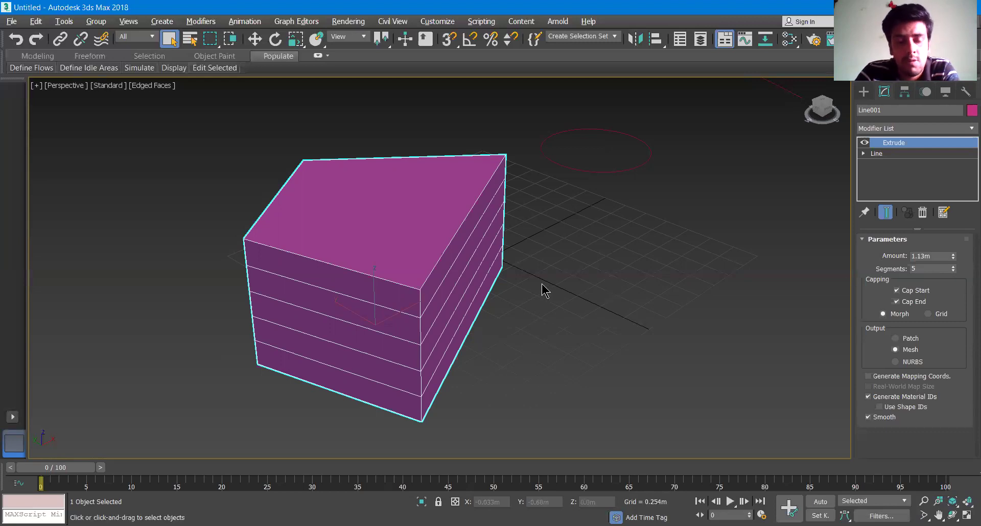
{"action": "middle_click_drag", "start_coordinate": [529, 262], "coordinate": [525, 256]}
{"action": "middle_click_drag", "start_coordinate": [460, 289], "coordinate": [480, 288], "text": "alt"}
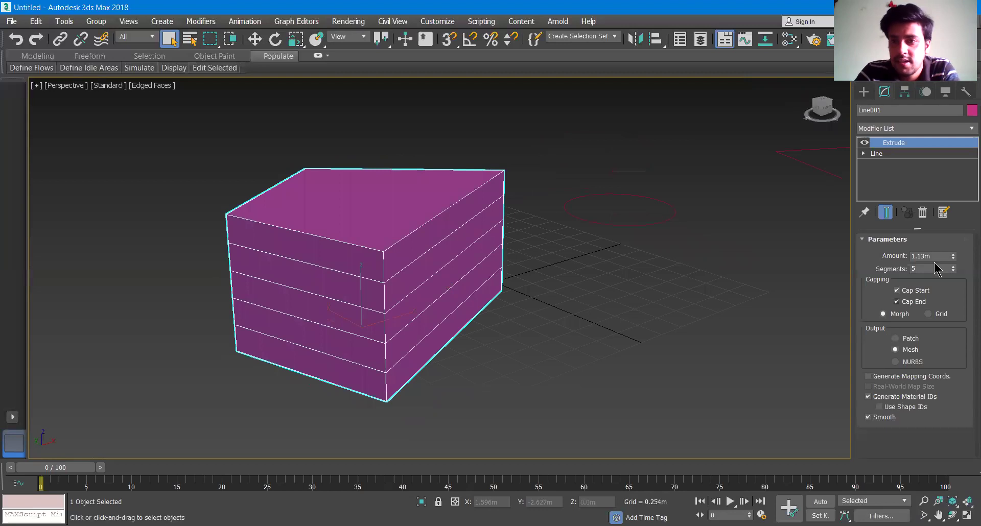
{"action": "left_click", "coordinate": [953, 271]}
{"action": "left_click", "coordinate": [952, 271]}
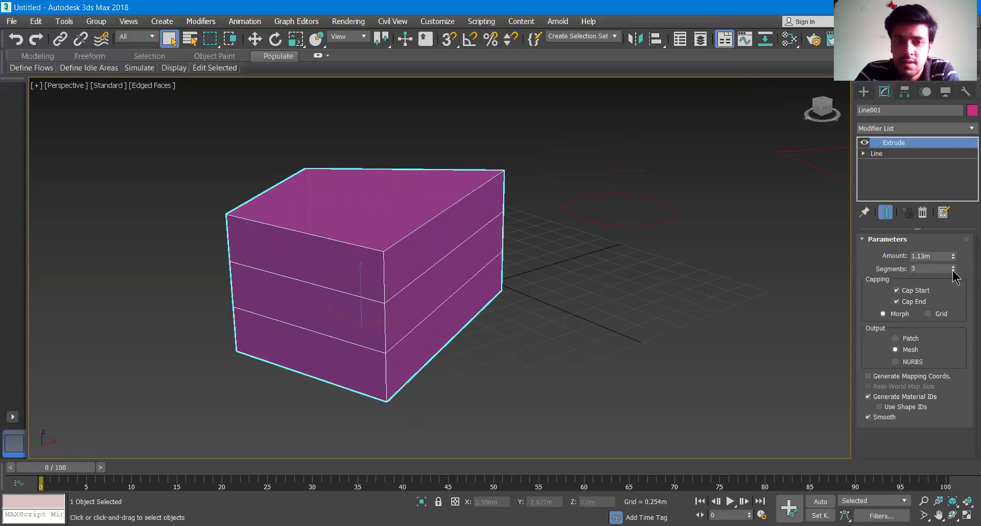
{"action": "left_click", "coordinate": [953, 267]}
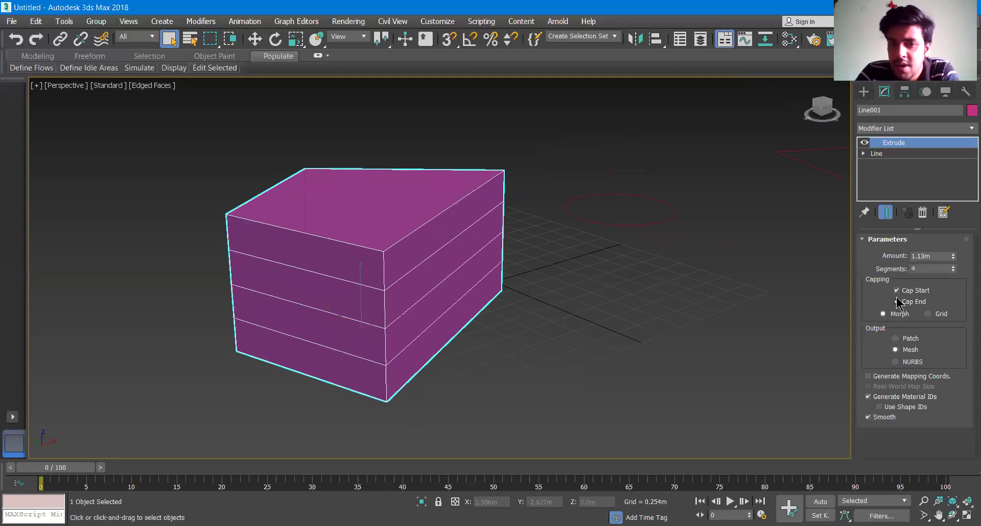
Step: Deselect the block and box-select the circle
{"action": "middle_click_drag", "start_coordinate": [566, 320], "coordinate": [554, 335]}
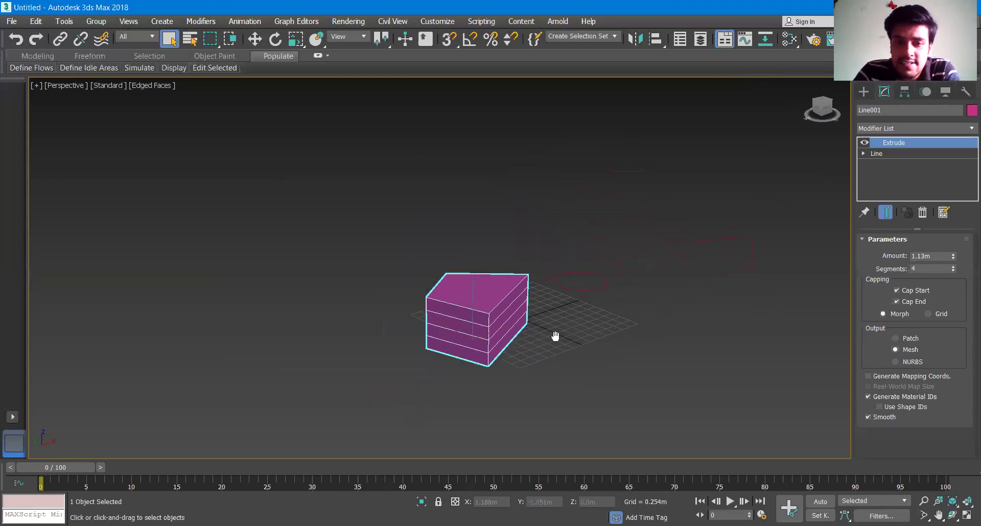
{"action": "scroll", "coordinate": [551, 307], "scroll_direction": "up", "scroll_amount": 5}
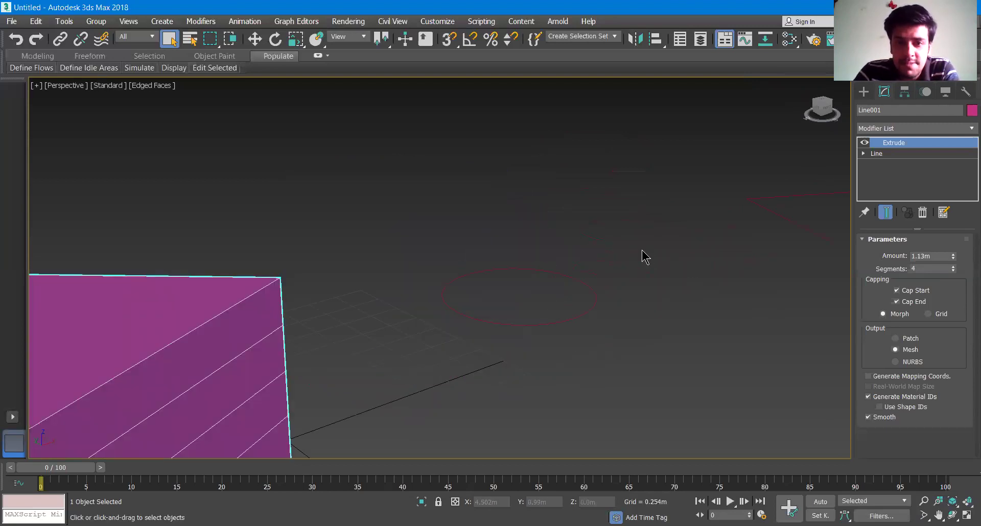
{"action": "left_click", "coordinate": [642, 251]}
{"action": "left_click_drag", "start_coordinate": [420, 241], "coordinate": [648, 385]}
Step: Extrude Circle001 to a 1.562m-tall cylinder with 16 segments
{"action": "left_click", "coordinate": [889, 128]}
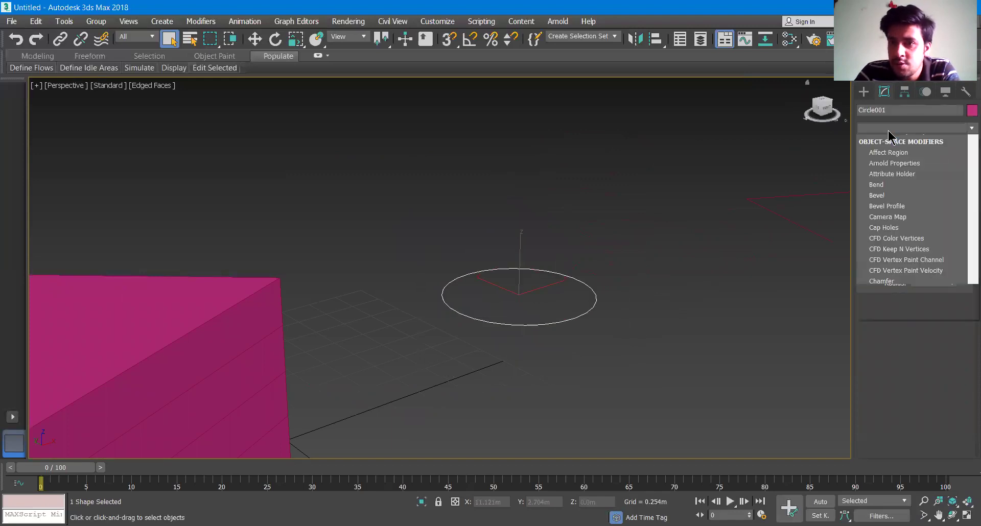
{"action": "type", "text": "ext"}
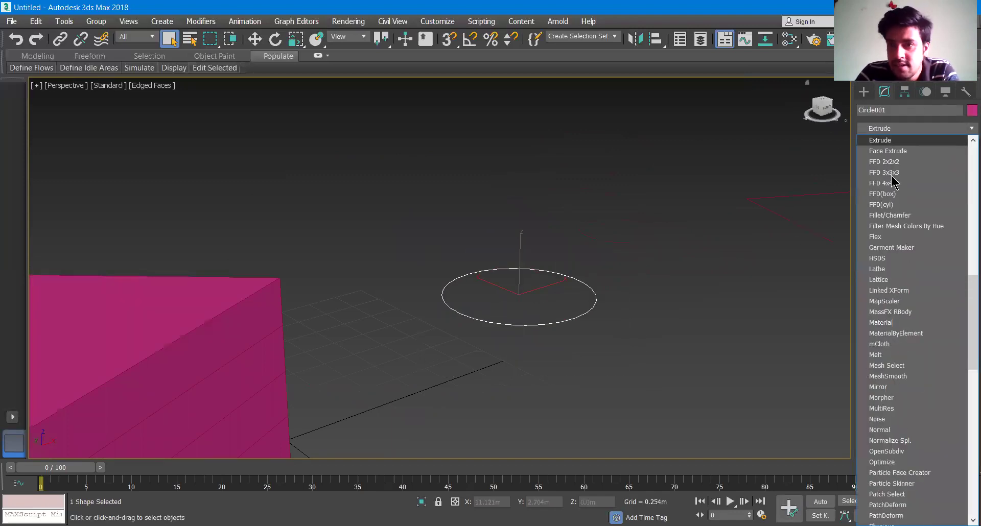
{"action": "left_click", "coordinate": [893, 142]}
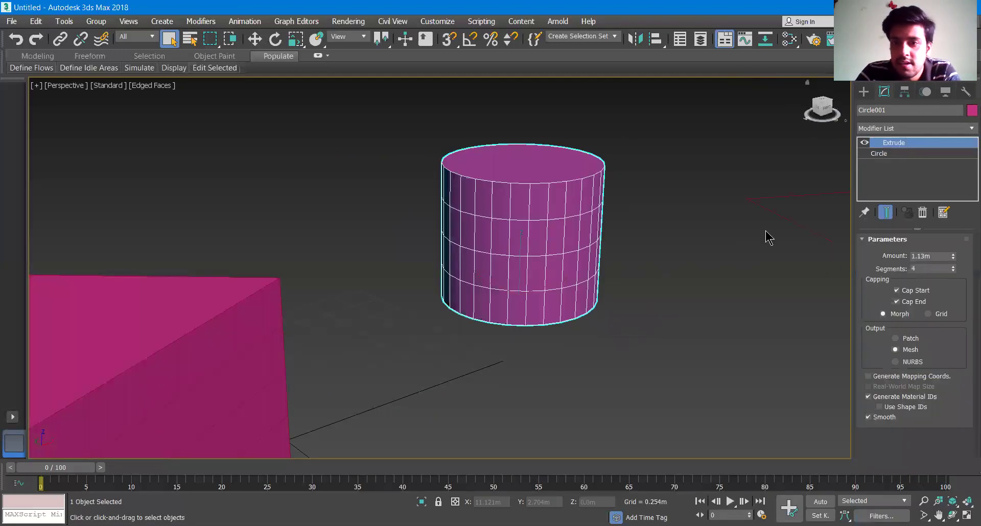
{"action": "middle_click_drag", "start_coordinate": [667, 276], "coordinate": [951, 261], "text": "alt"}
{"action": "mouse_move", "coordinate": [951, 261]}
{"action": "left_mouse_down"}
{"action": "mouse_move", "coordinate": [952, 240]}
{"action": "mouse_move", "coordinate": [958, 282]}
{"action": "mouse_move", "coordinate": [957, 270]}
{"action": "left_mouse_up"}
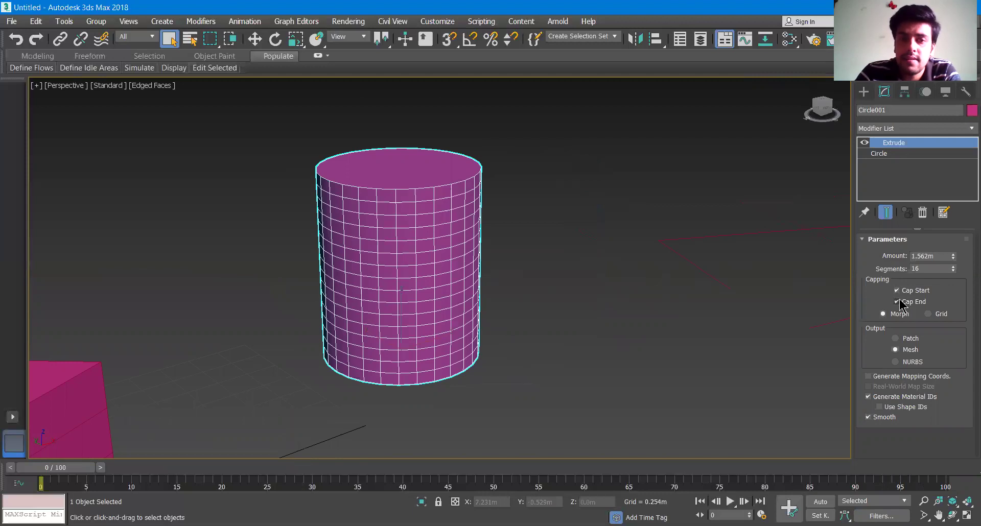
{"action": "mouse_move", "coordinate": [459, 169]}
{"action": "middle_mouse_down", "text": "alt"}
{"action": "mouse_move", "coordinate": [461, 271]}
{"action": "mouse_move", "coordinate": [471, 182]}
{"action": "middle_mouse_up", "text": "alt"}
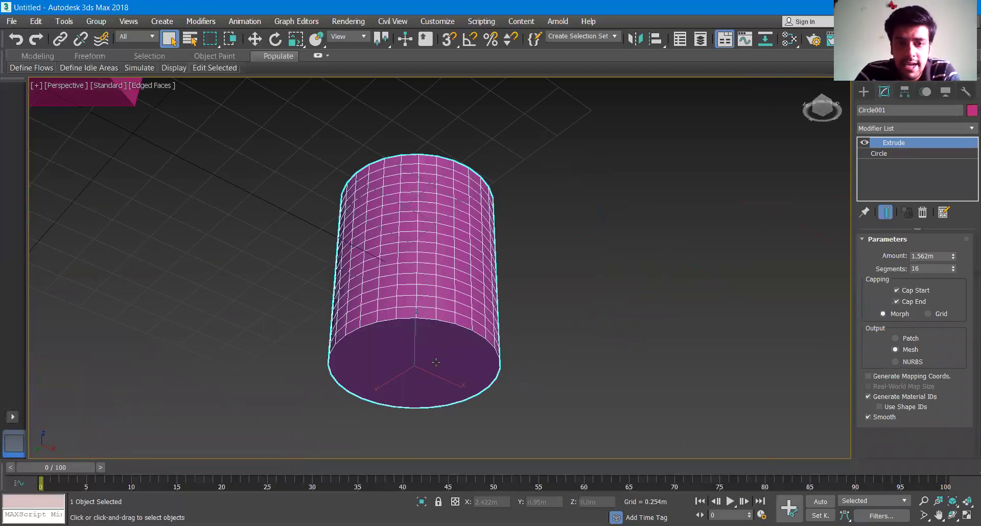
Step: Uncheck Cap Start and Cap End on Circle001's Extrude, orbiting to check each end
{"action": "middle_click_drag", "start_coordinate": [462, 334], "coordinate": [414, 215], "text": "alt"}
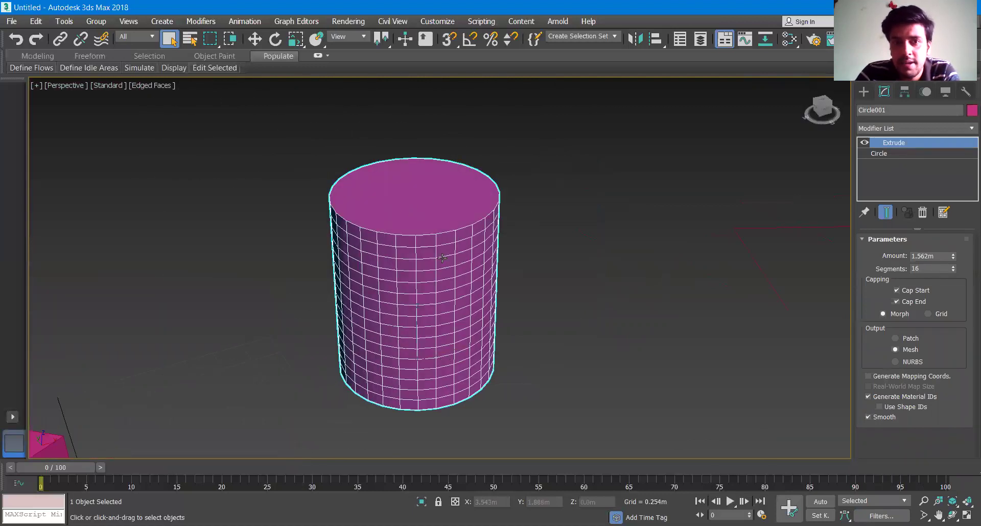
{"action": "middle_click_drag", "start_coordinate": [442, 258], "coordinate": [437, 219], "text": "alt"}
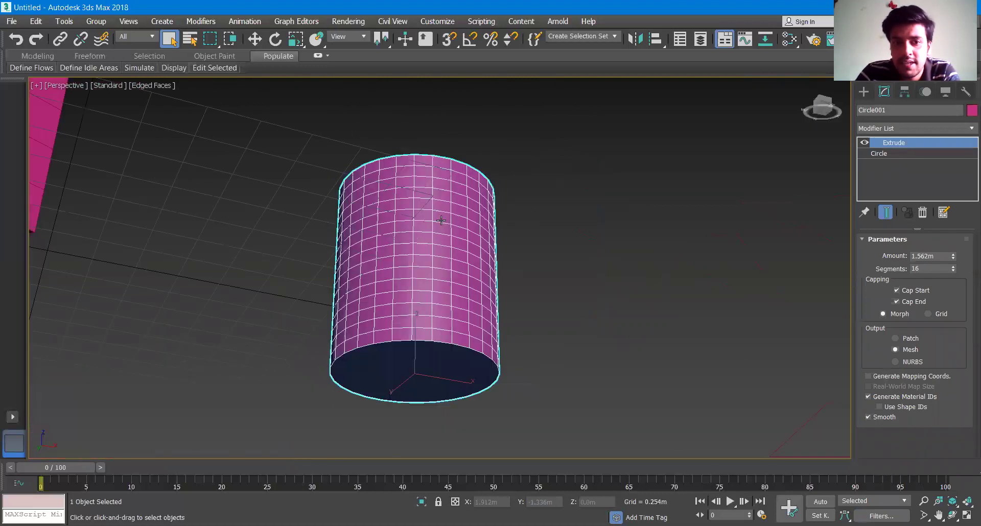
{"action": "left_click", "coordinate": [912, 292]}
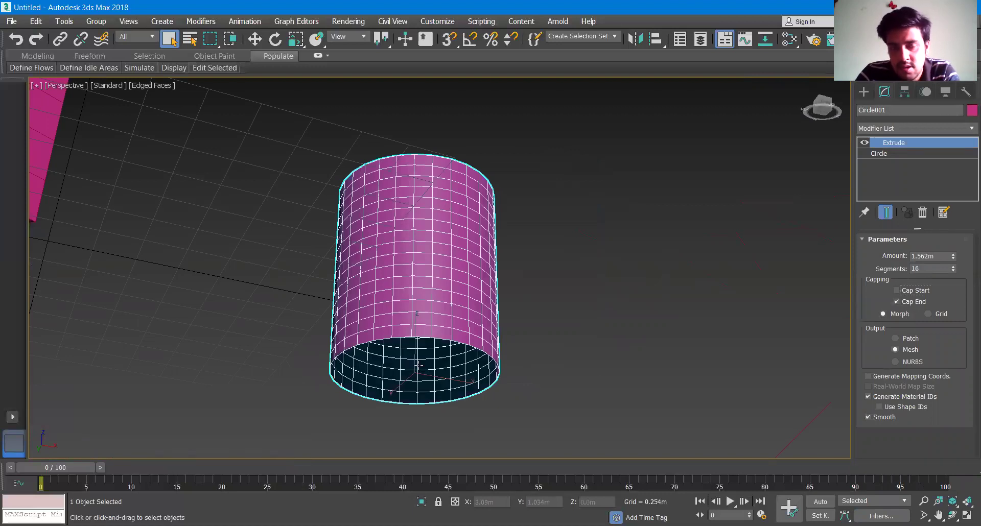
{"action": "middle_click_drag", "start_coordinate": [435, 346], "coordinate": [450, 392], "text": "alt"}
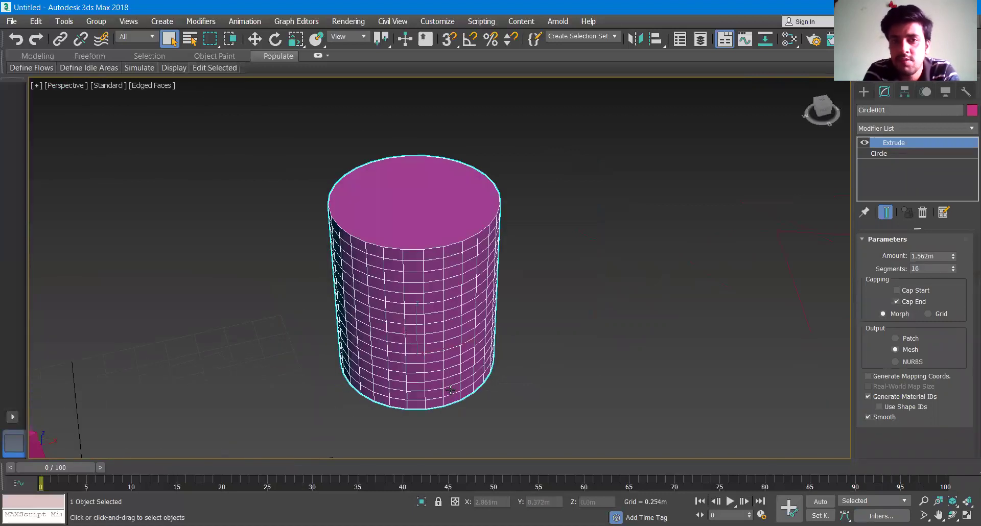
{"action": "left_click", "coordinate": [915, 302]}
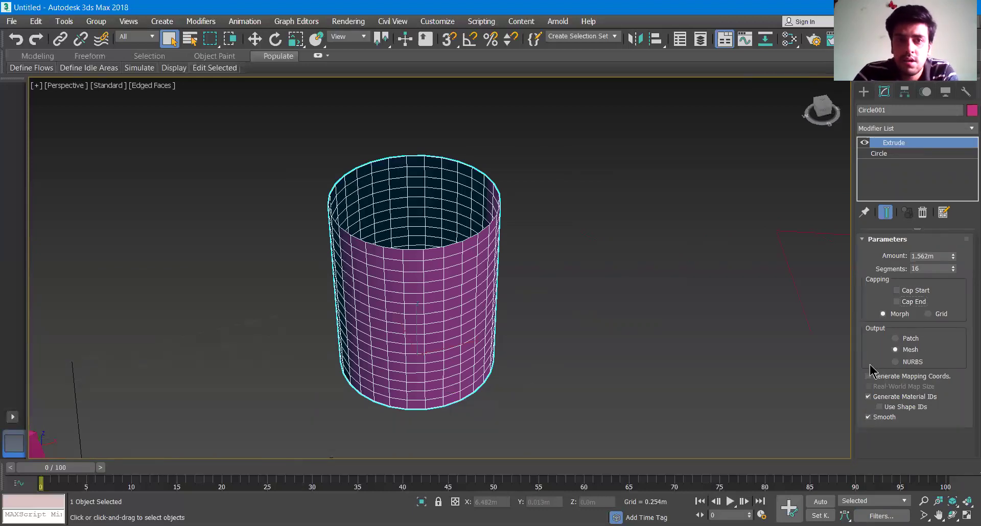
{"action": "scroll", "coordinate": [545, 293], "scroll_direction": "down", "scroll_amount": 3}
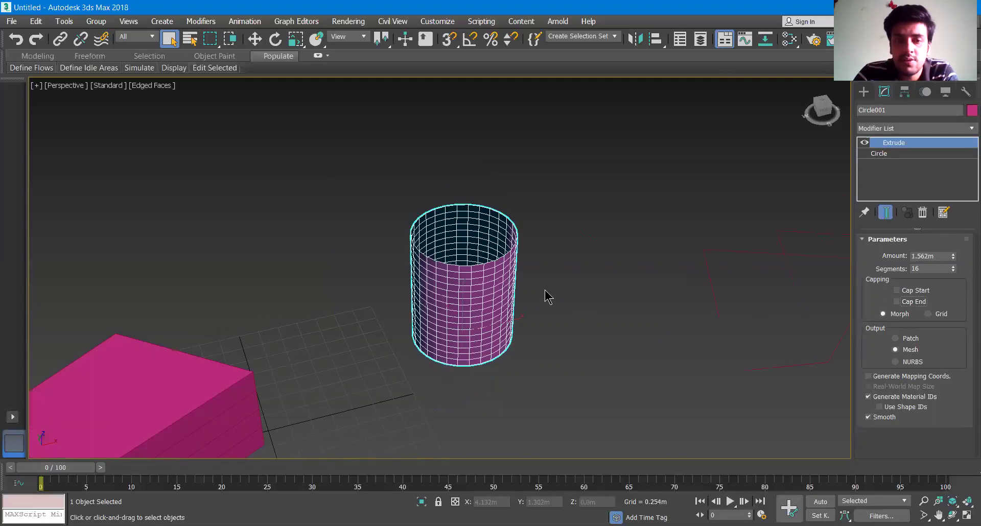
{"action": "scroll", "coordinate": [504, 280], "scroll_direction": "down", "scroll_amount": 2}
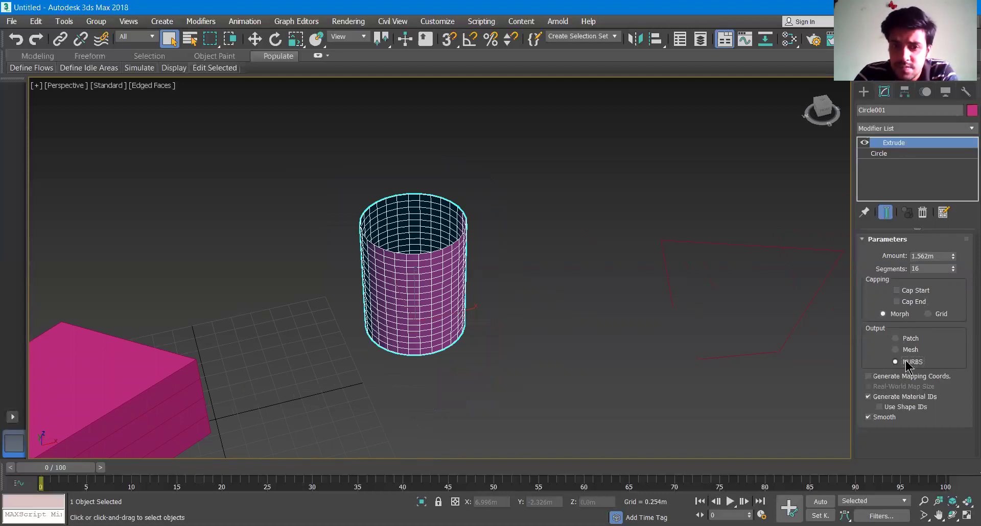
{"action": "scroll", "coordinate": [414, 273], "scroll_direction": "up", "scroll_amount": 4}
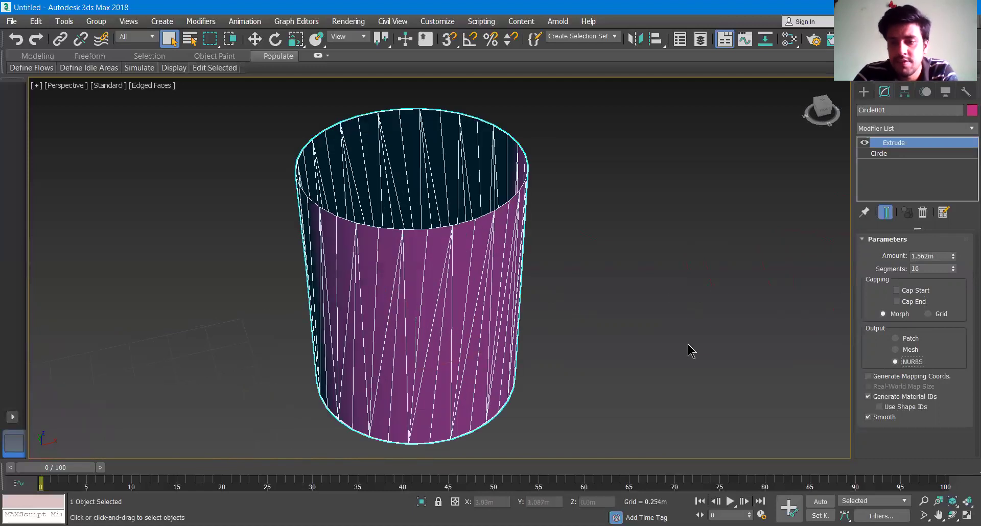
{"action": "left_click", "coordinate": [895, 350]}
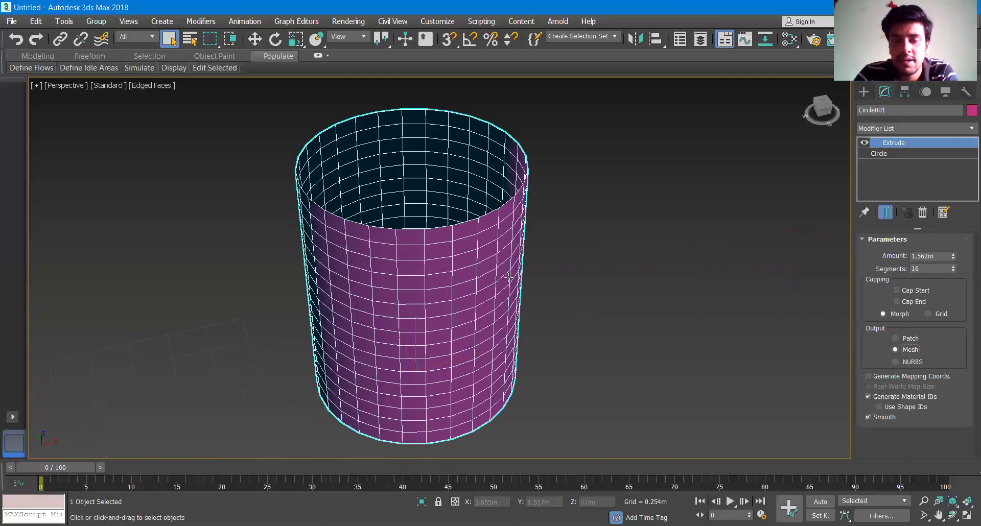
{"action": "left_click", "coordinate": [895, 338]}
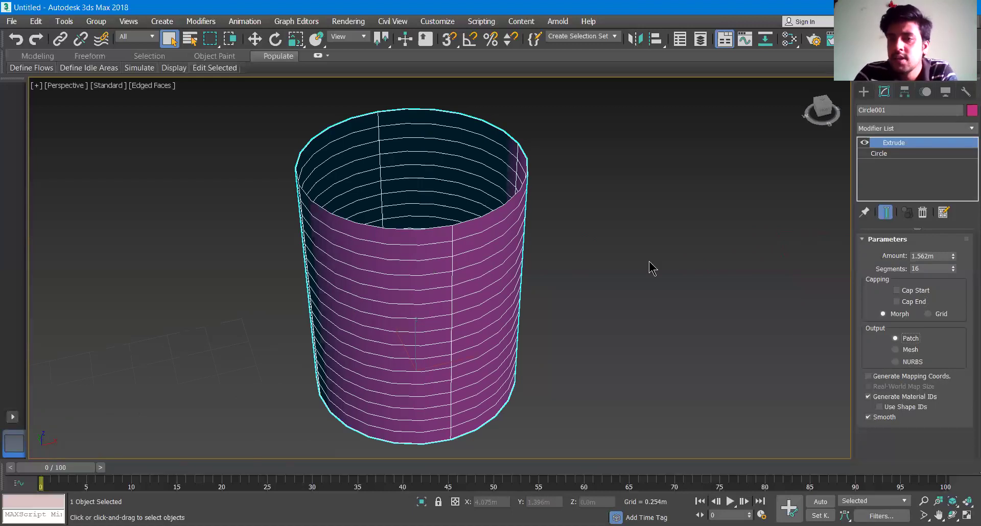
{"action": "left_click", "coordinate": [895, 350]}
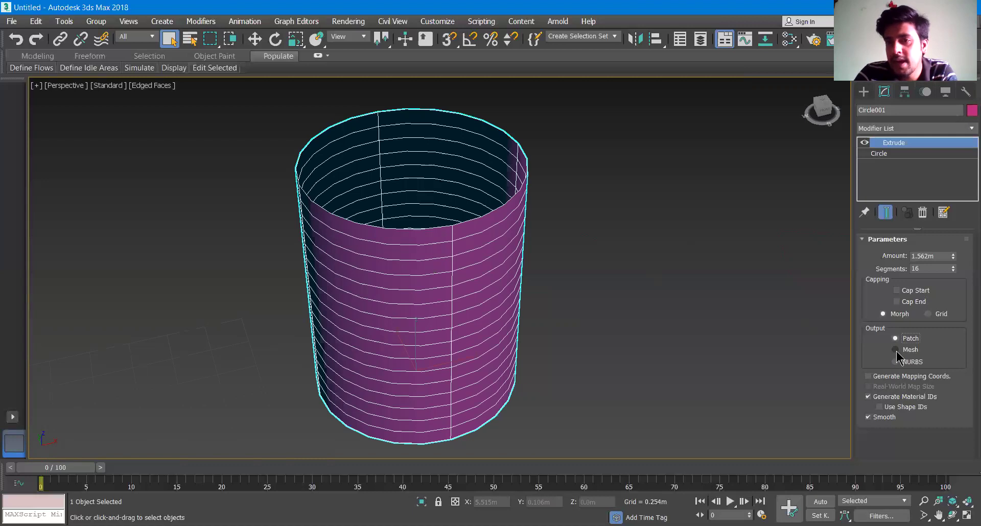
{"action": "scroll", "coordinate": [559, 352], "scroll_direction": "down", "scroll_amount": 5}
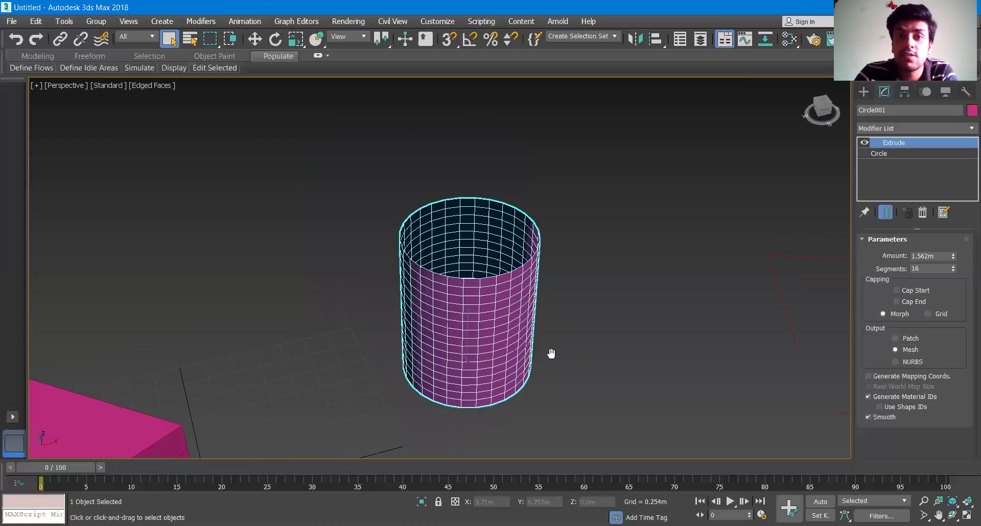
{"action": "middle_click_drag", "start_coordinate": [549, 352], "coordinate": [546, 365], "text": "alt"}
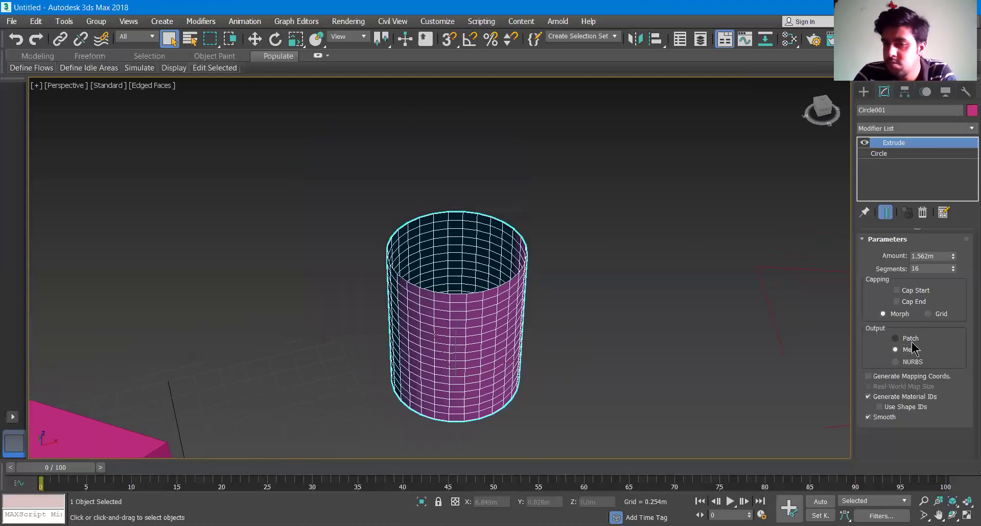
{"action": "middle_click_drag", "start_coordinate": [550, 315], "coordinate": [527, 301]}
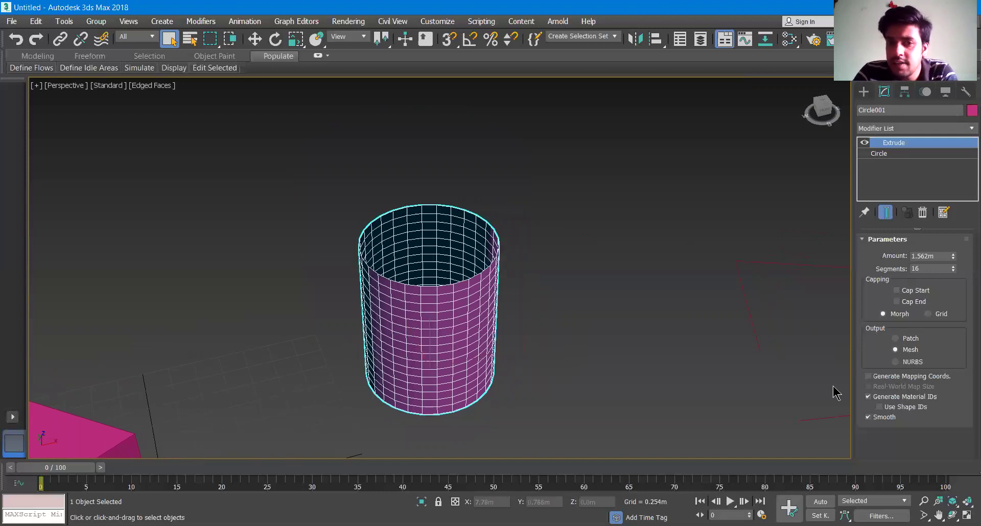
Step: Set the tube's Extrude Segments to 3, toggling Smooth off and back on
{"action": "left_click", "coordinate": [953, 270]}
{"action": "left_click_drag", "start_coordinate": [953, 270], "coordinate": [955, 276]}
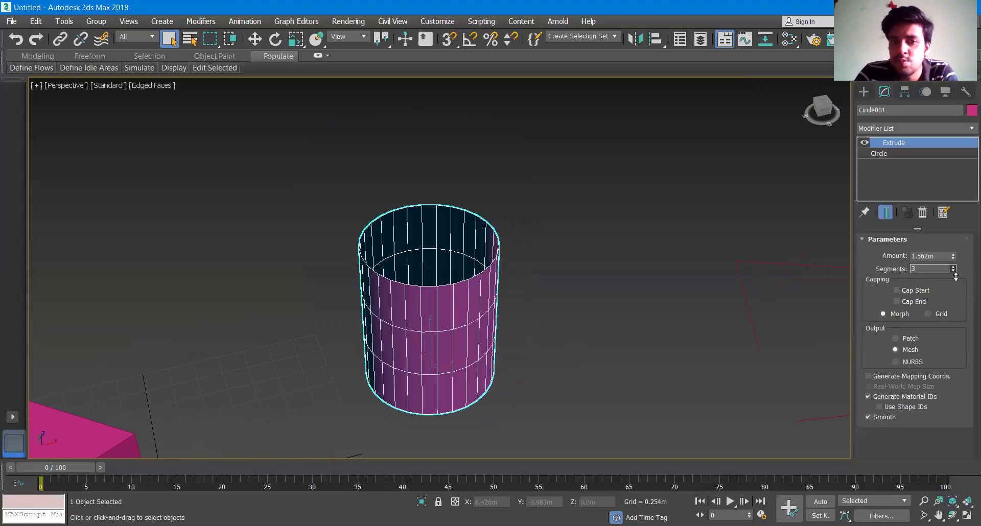
{"action": "left_click", "coordinate": [874, 418]}
{"action": "left_click", "coordinate": [874, 418]}
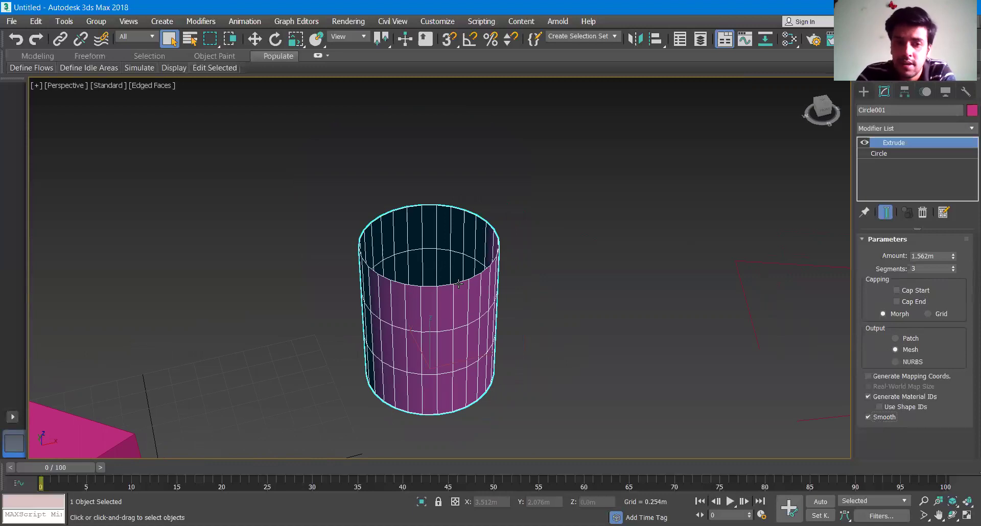
{"action": "middle_click_drag", "start_coordinate": [459, 283], "coordinate": [313, 313], "text": "alt"}
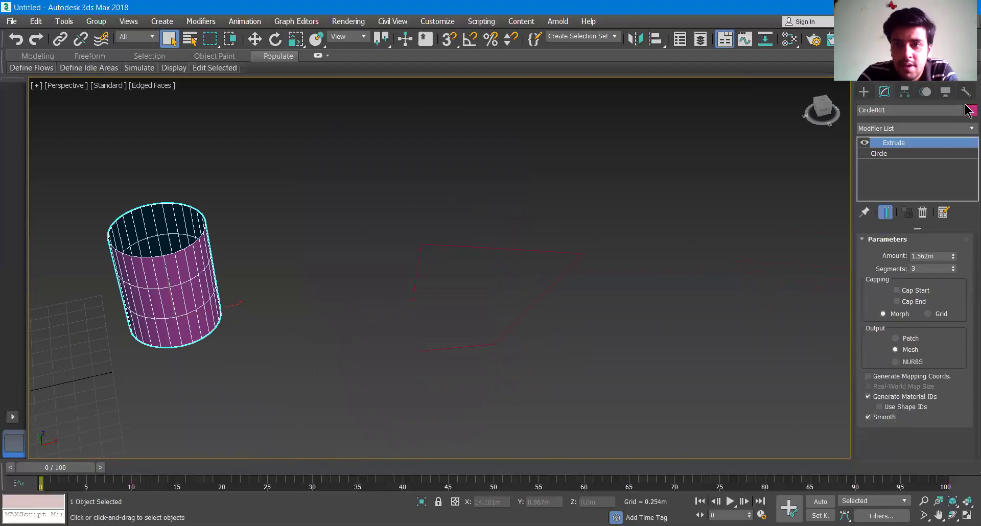
Step: Return to the Create panel's shapes and marquee-select Line002
{"action": "left_click", "coordinate": [860, 94]}
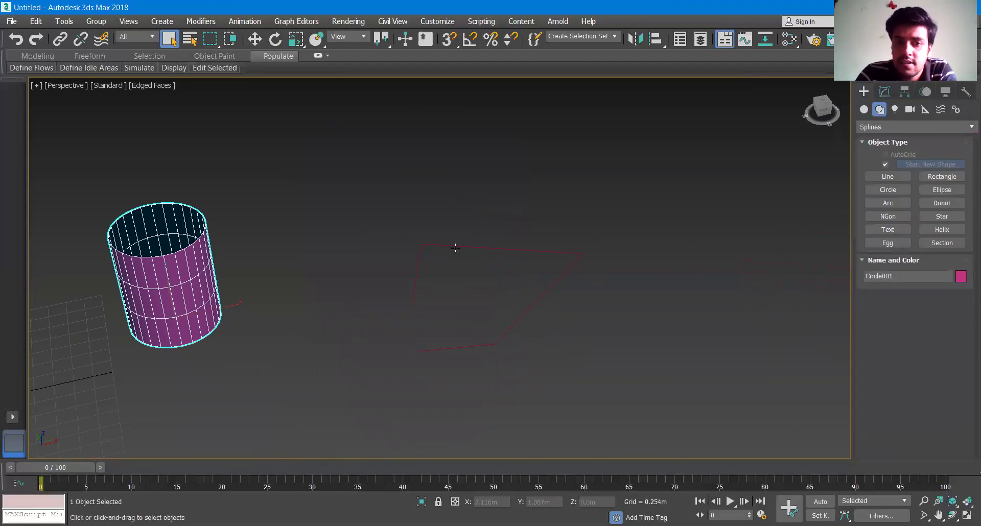
{"action": "left_click_drag", "start_coordinate": [367, 213], "coordinate": [644, 422]}
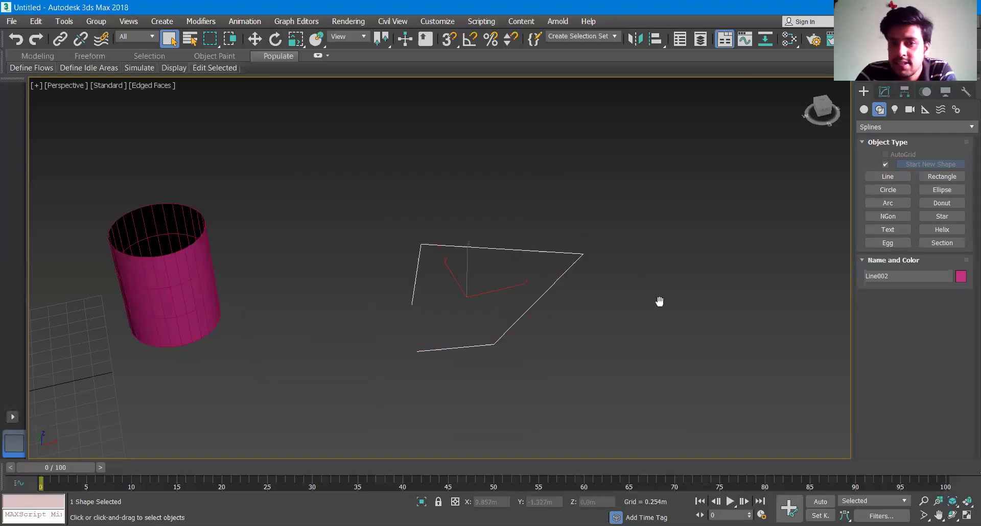
{"action": "middle_click_drag", "start_coordinate": [657, 301], "coordinate": [630, 297]}
Step: Apply an Extrude modifier to Line002 and orbit around the resulting walls
{"action": "left_click", "coordinate": [882, 93]}
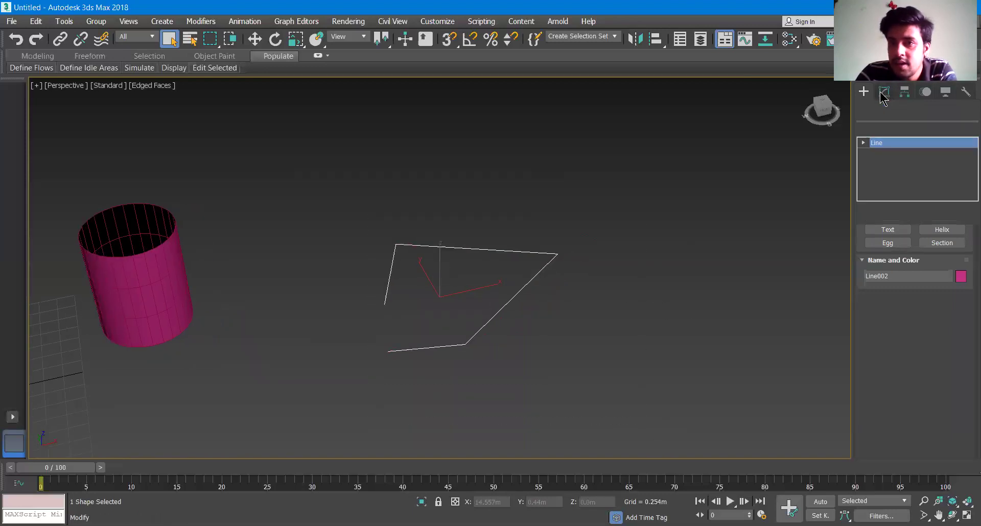
{"action": "left_click", "coordinate": [888, 128]}
{"action": "type", "text": "ex"}
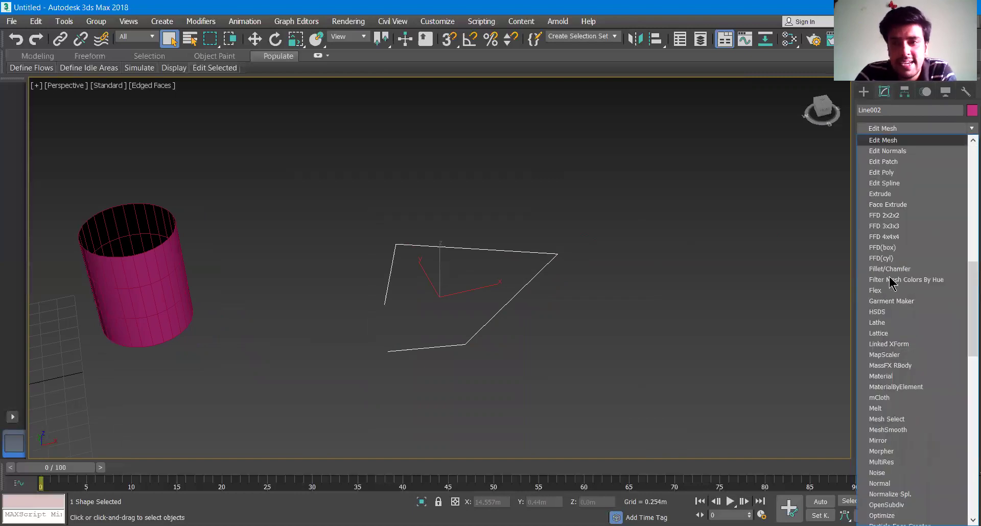
{"action": "left_click", "coordinate": [890, 141]}
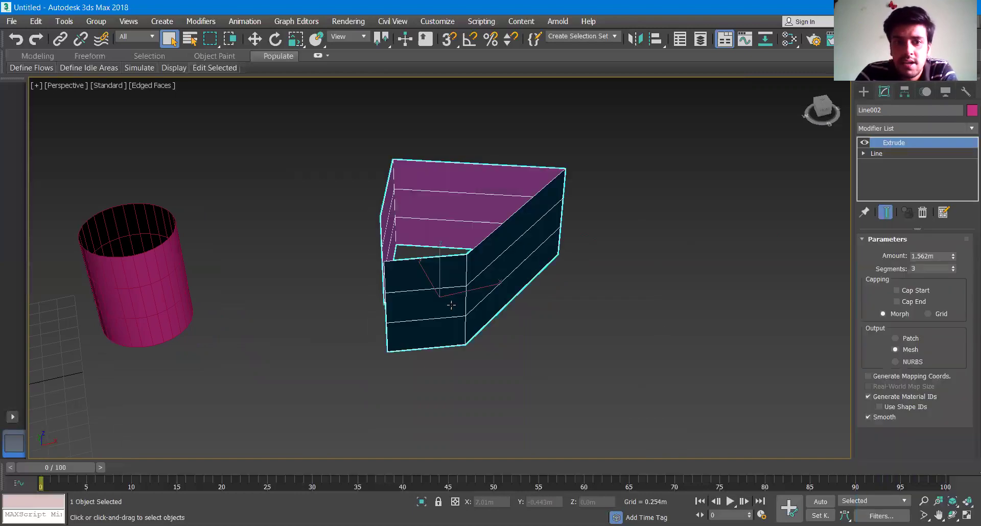
{"action": "middle_click_drag", "start_coordinate": [481, 309], "coordinate": [496, 354], "text": "alt"}
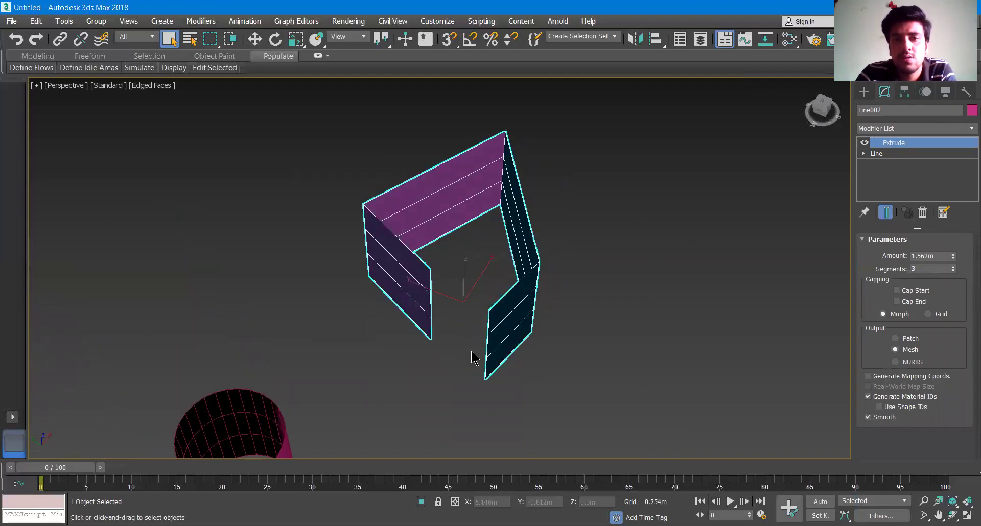
{"action": "middle_click_drag", "start_coordinate": [486, 344], "coordinate": [448, 247], "text": "alt"}
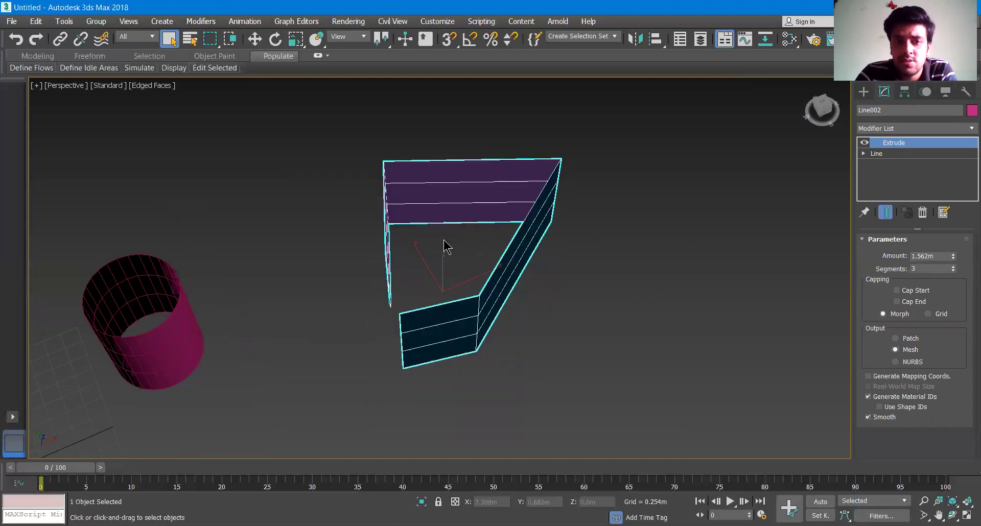
{"action": "middle_click_drag", "start_coordinate": [412, 274], "coordinate": [452, 289], "text": "alt"}
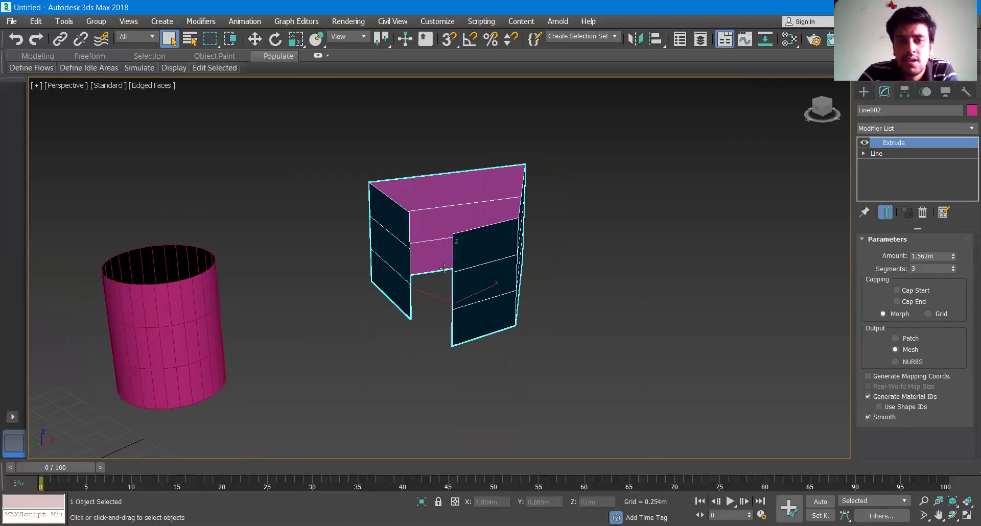
{"action": "scroll", "coordinate": [444, 268], "scroll_direction": "down", "scroll_amount": 3}
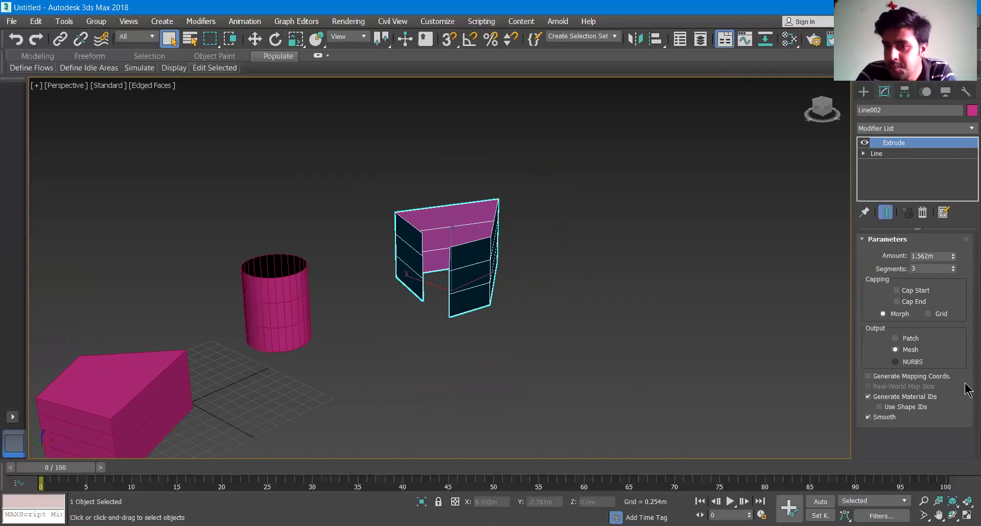
Step: Set Line002's Extrude to 1.473m with 5 segments, leaving both caps off
{"action": "left_click_drag", "start_coordinate": [952, 258], "coordinate": [955, 266]}
{"action": "left_click", "coordinate": [913, 290]}
{"action": "left_click", "coordinate": [911, 302]}
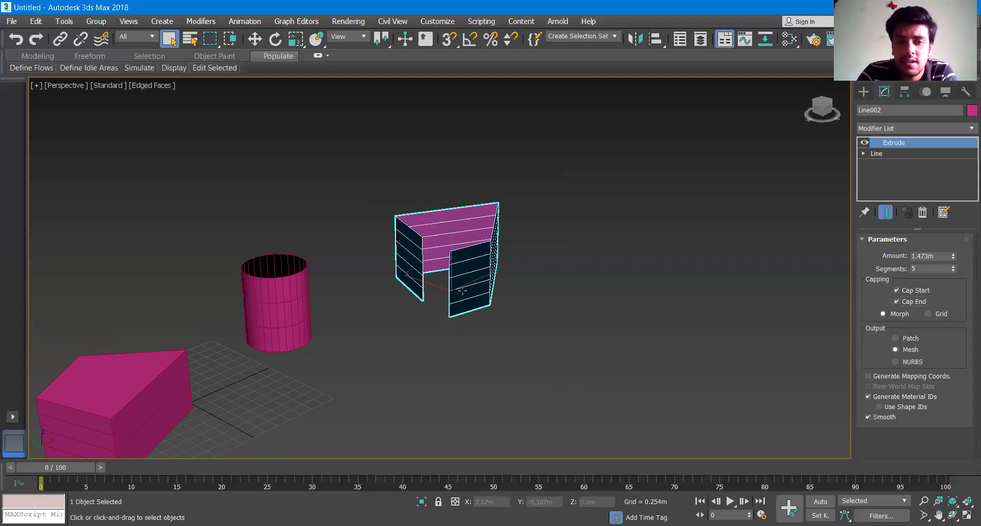
{"action": "scroll", "coordinate": [439, 278], "scroll_direction": "up", "scroll_amount": 3}
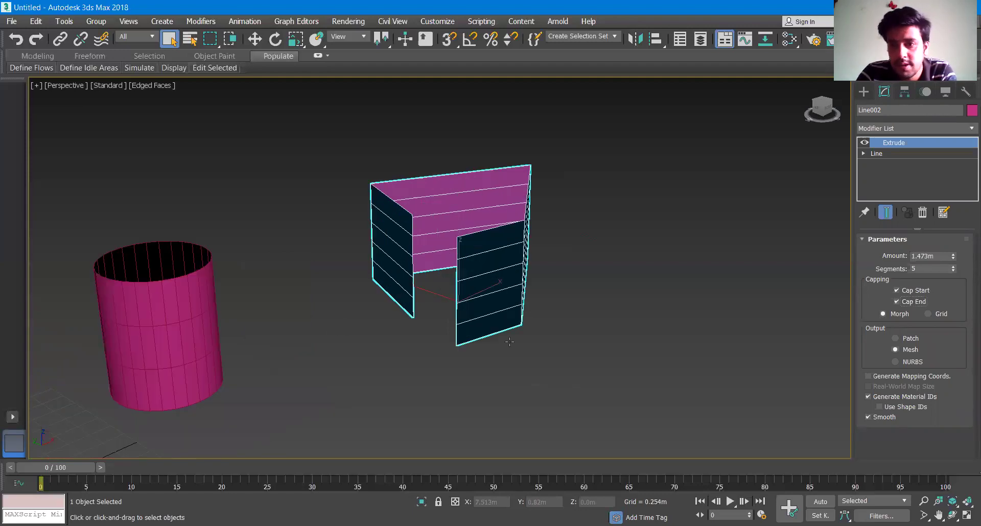
{"action": "left_click", "coordinate": [896, 302]}
{"action": "left_click", "coordinate": [896, 290]}
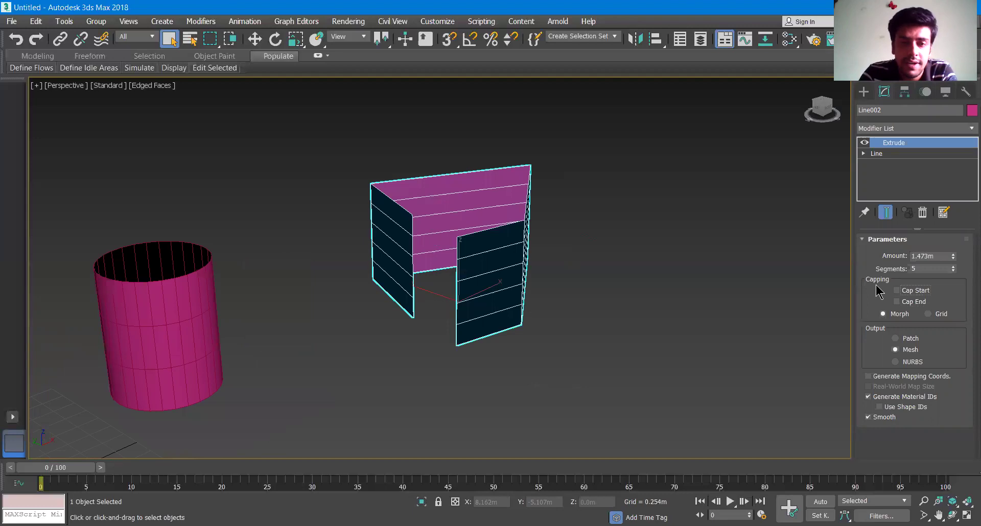
{"action": "scroll", "coordinate": [376, 311], "scroll_direction": "down", "scroll_amount": 4}
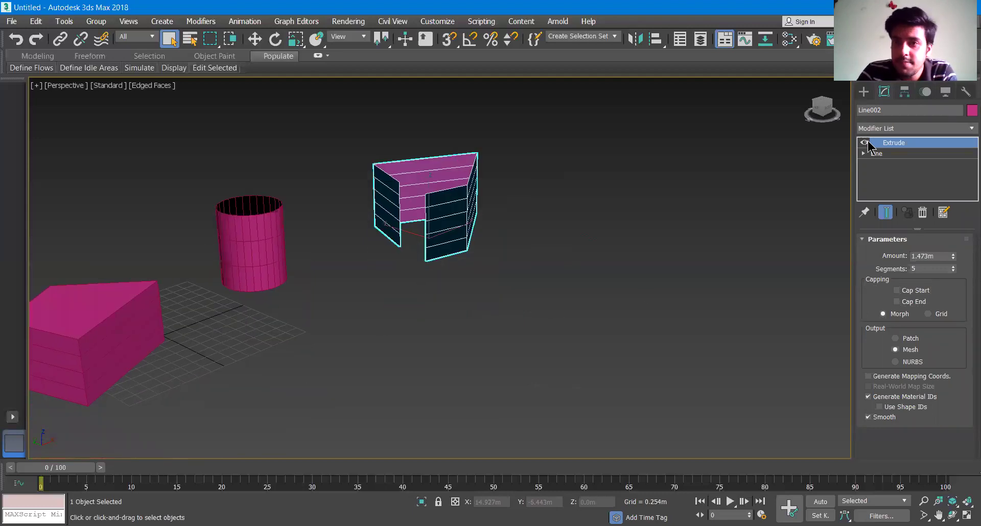
{"action": "left_click", "coordinate": [863, 92]}
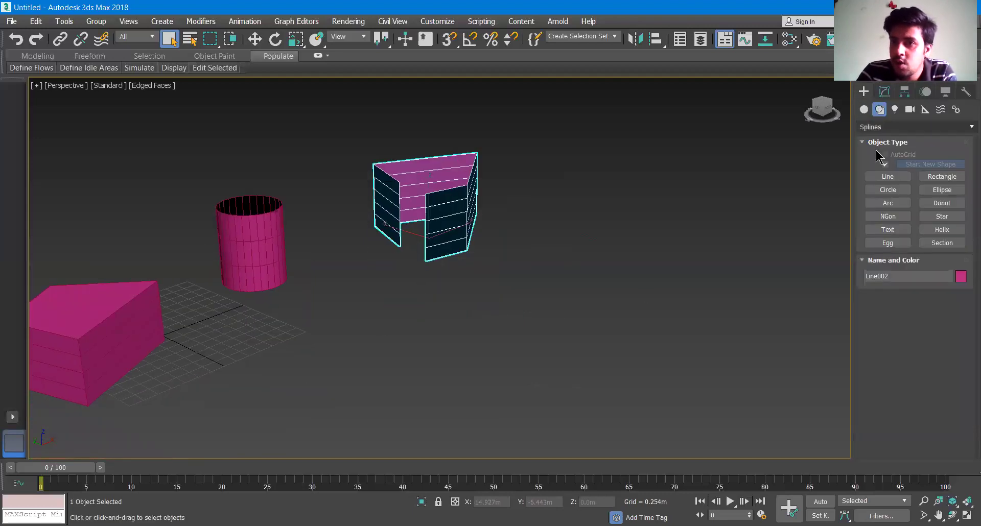
Step: Draw a closed four-corner Line spline, Line003, on the ground beside the pink pieces
{"action": "left_click", "coordinate": [888, 176]}
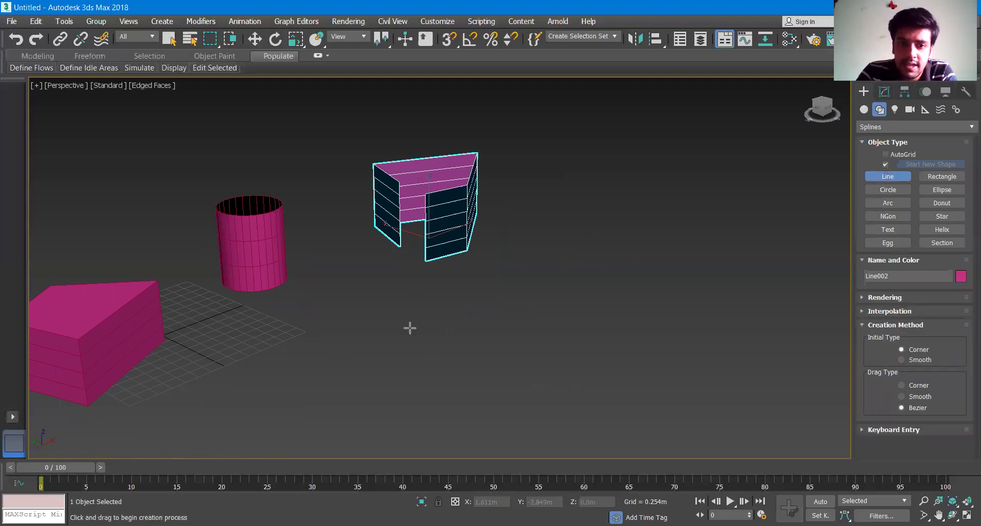
{"action": "left_click", "coordinate": [340, 353]}
{"action": "left_click", "coordinate": [427, 321]}
{"action": "left_click", "coordinate": [487, 378]}
{"action": "left_click", "coordinate": [373, 405]}
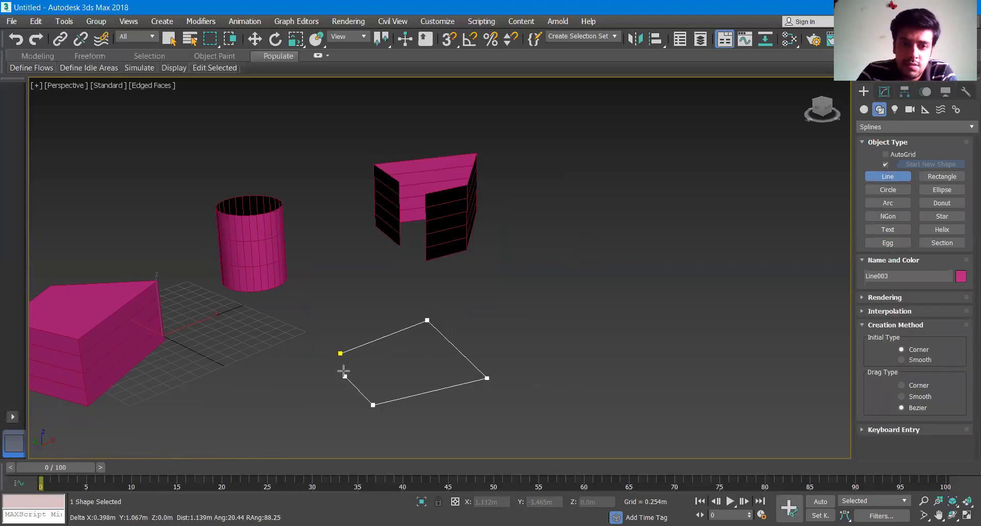
{"action": "left_click", "coordinate": [340, 353]}
{"action": "left_click", "coordinate": [462, 314]}
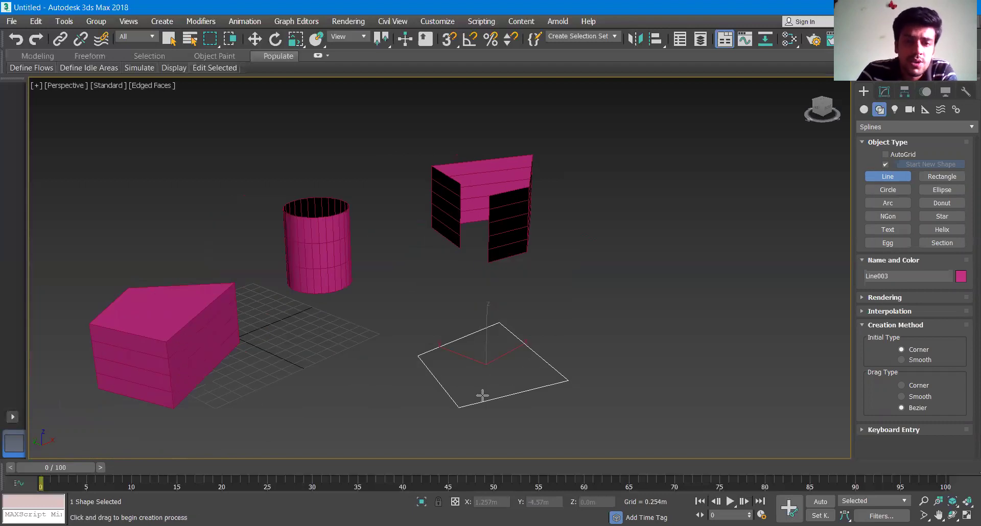
{"action": "middle_click_drag", "start_coordinate": [487, 381], "coordinate": [526, 350]}
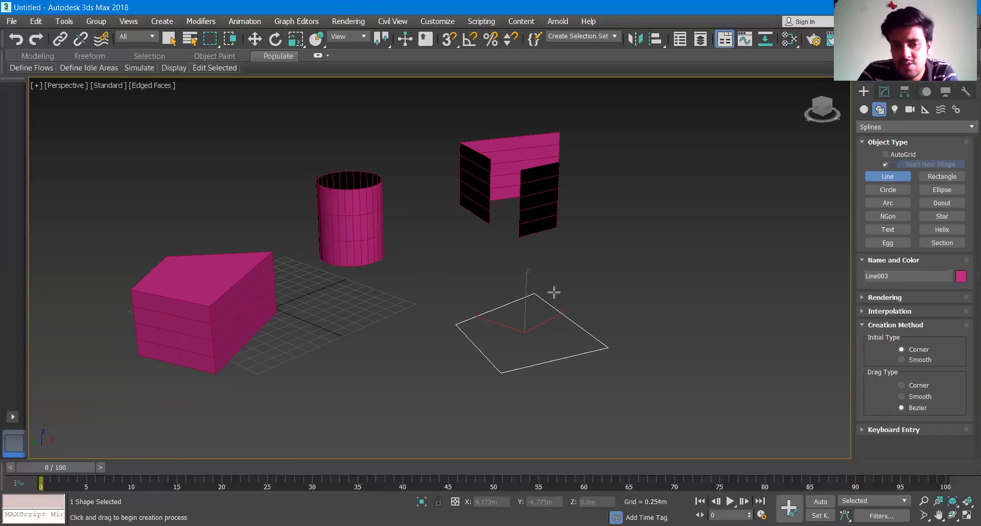
{"action": "right_click", "coordinate": [563, 275]}
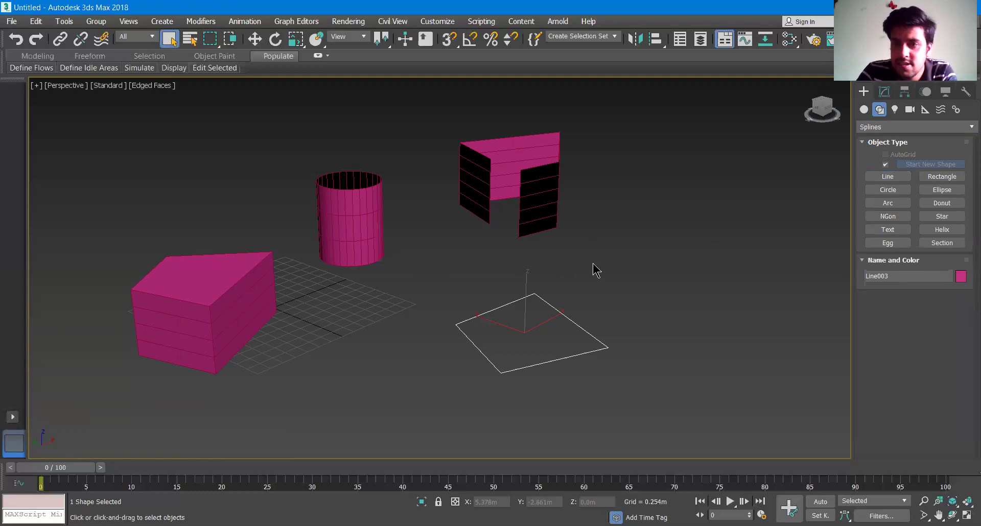
{"action": "middle_click_drag", "start_coordinate": [571, 274], "coordinate": [568, 276]}
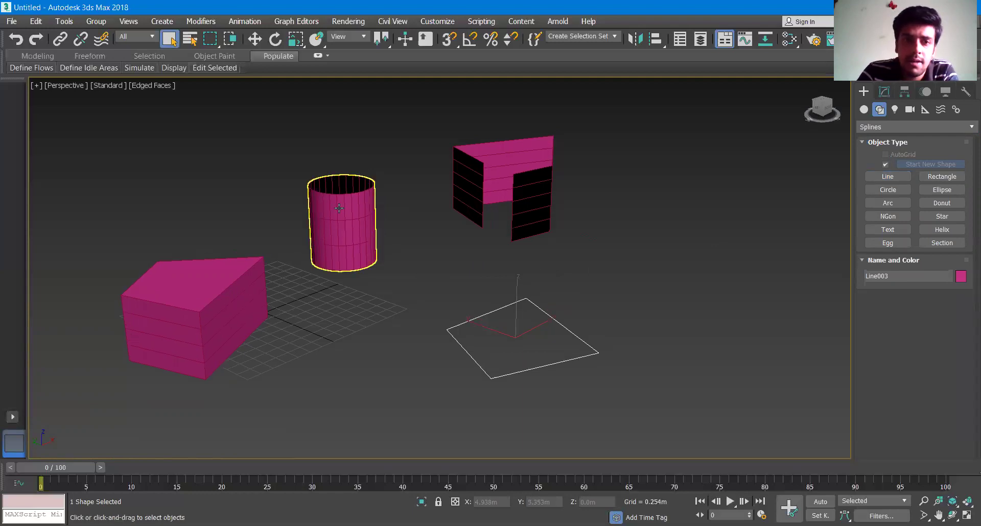
Step: Select Circle001, check its base Circle radius of 0.642m, then return to its Extrude settings
{"action": "left_click", "coordinate": [370, 214]}
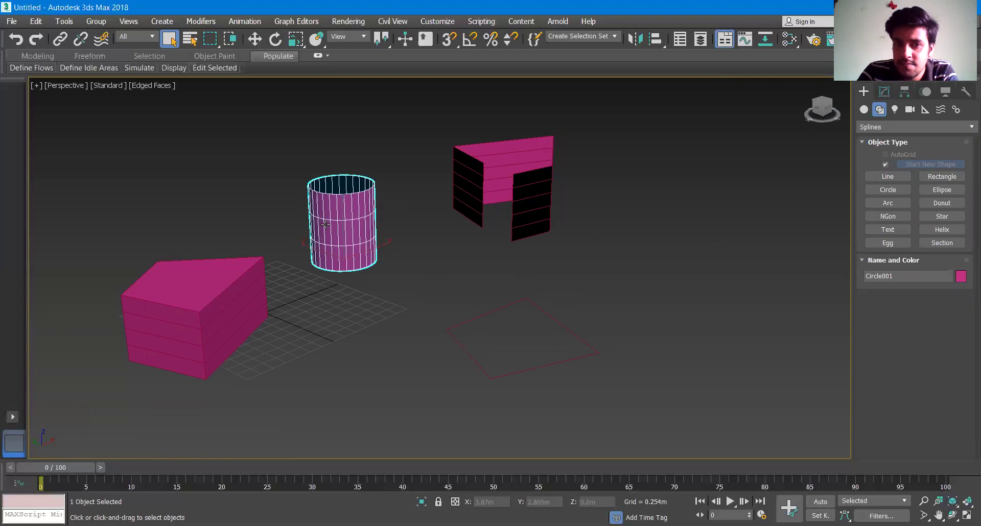
{"action": "left_click", "coordinate": [883, 93]}
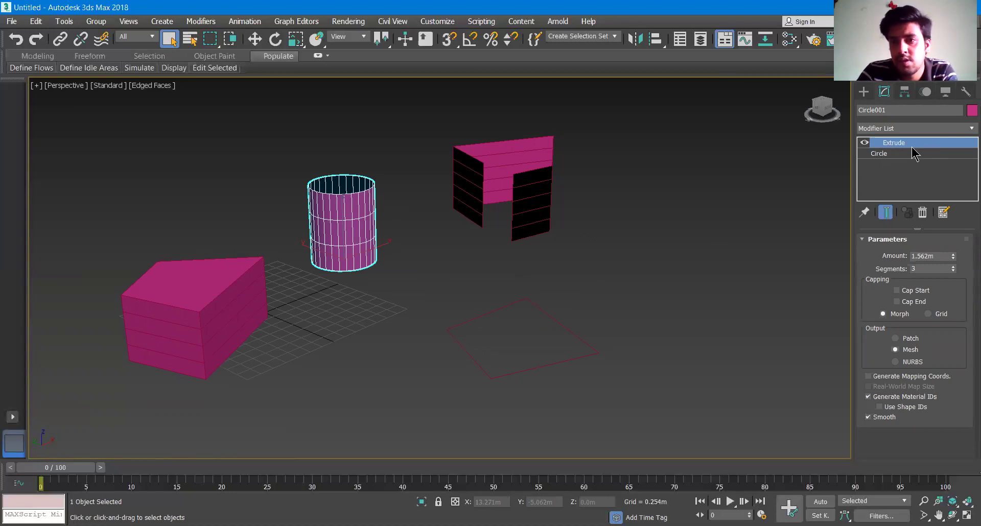
{"action": "left_click", "coordinate": [884, 153]}
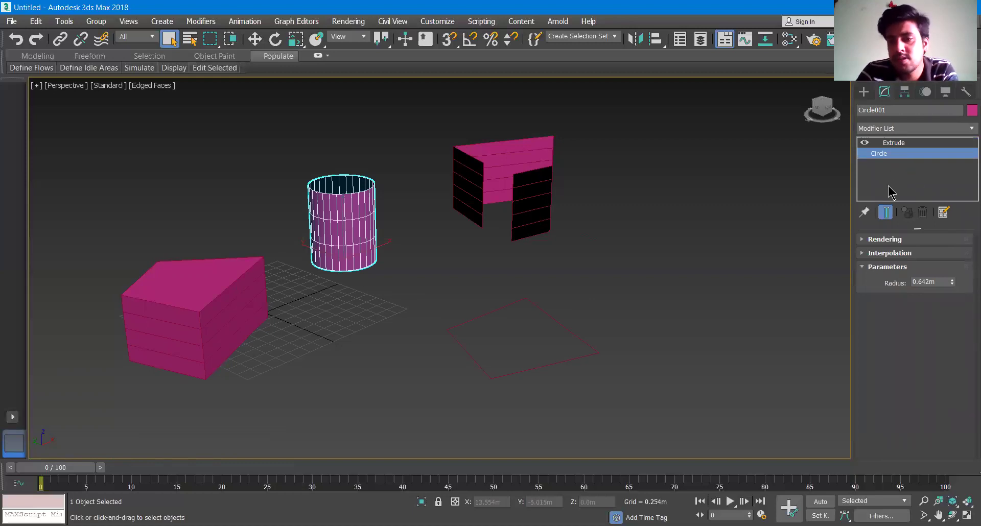
{"action": "left_click", "coordinate": [895, 143]}
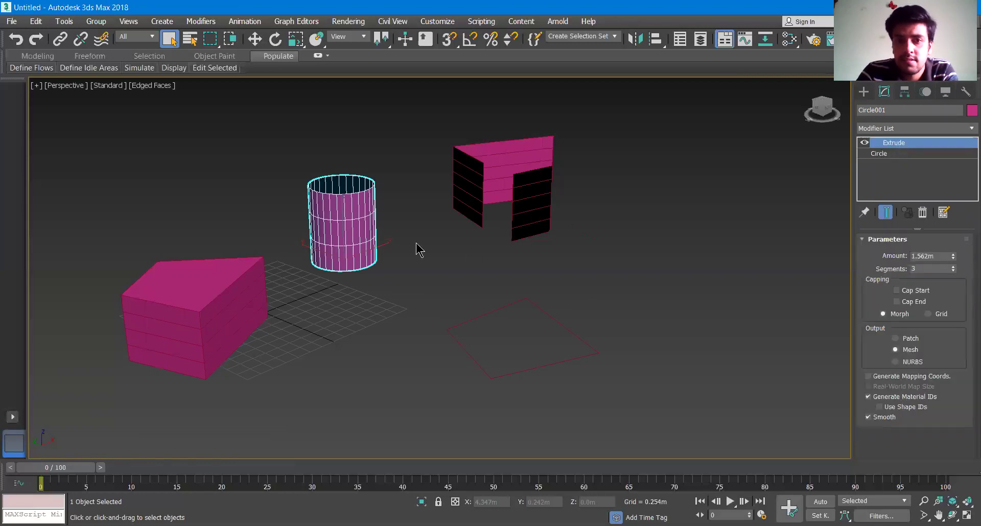
{"action": "scroll", "coordinate": [422, 241], "scroll_direction": "down", "scroll_amount": 4}
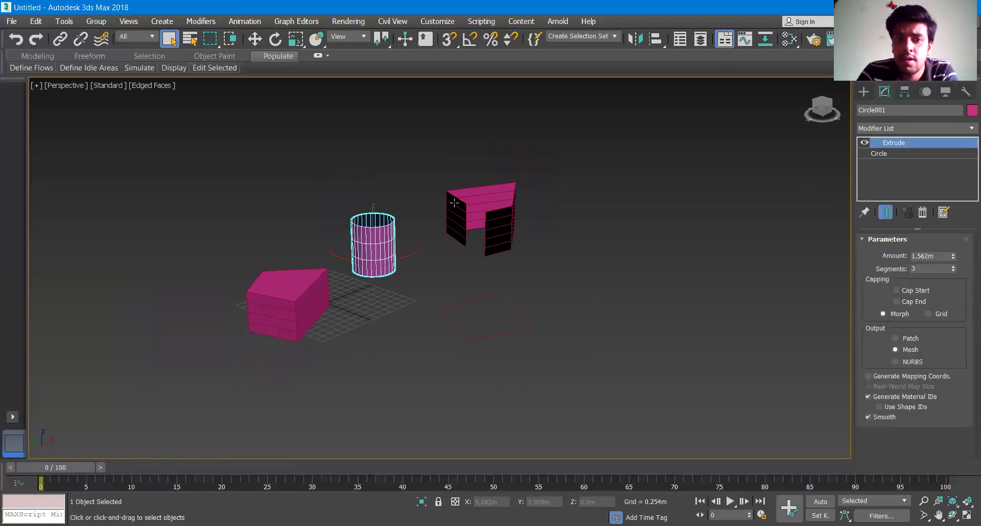
{"action": "scroll", "coordinate": [444, 171], "scroll_direction": "up", "scroll_amount": 5}
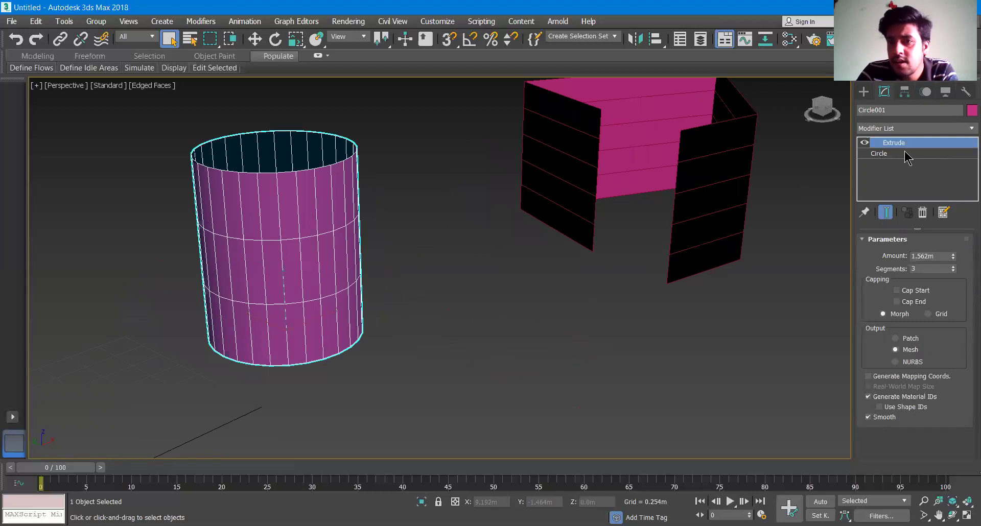
{"action": "scroll", "coordinate": [416, 274], "scroll_direction": "down", "scroll_amount": 3}
{"action": "scroll", "coordinate": [423, 269], "scroll_direction": "up", "scroll_amount": 1}
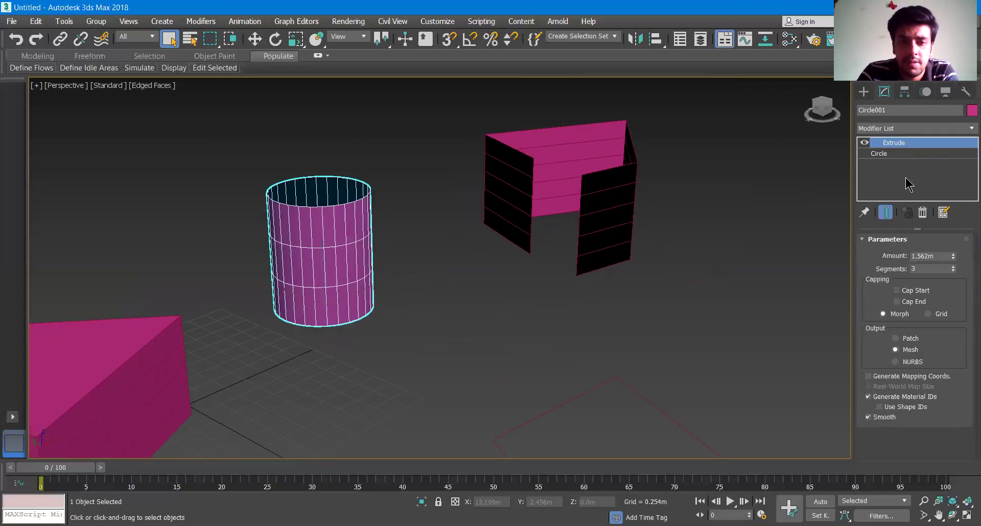
{"action": "scroll", "coordinate": [672, 202], "scroll_direction": "up", "scroll_amount": 2}
{"action": "scroll", "coordinate": [672, 201], "scroll_direction": "down", "scroll_amount": 4}
{"action": "scroll", "coordinate": [639, 222], "scroll_direction": "up", "scroll_amount": 1}
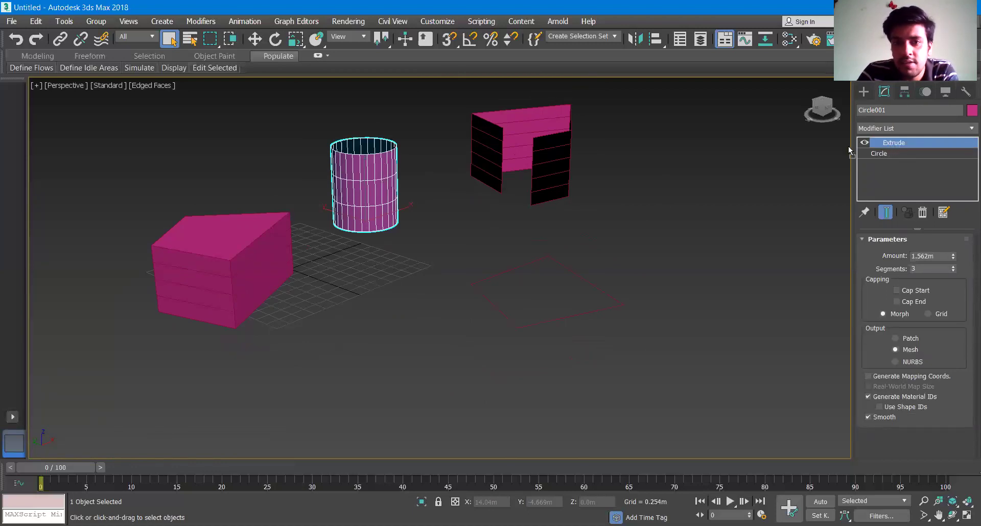
Step: Copy the cylinder's uncapped 1.562m, 3-segment Extrude onto Line003, forming an open hollow box
{"action": "left_click_drag", "start_coordinate": [894, 143], "coordinate": [700, 223]}
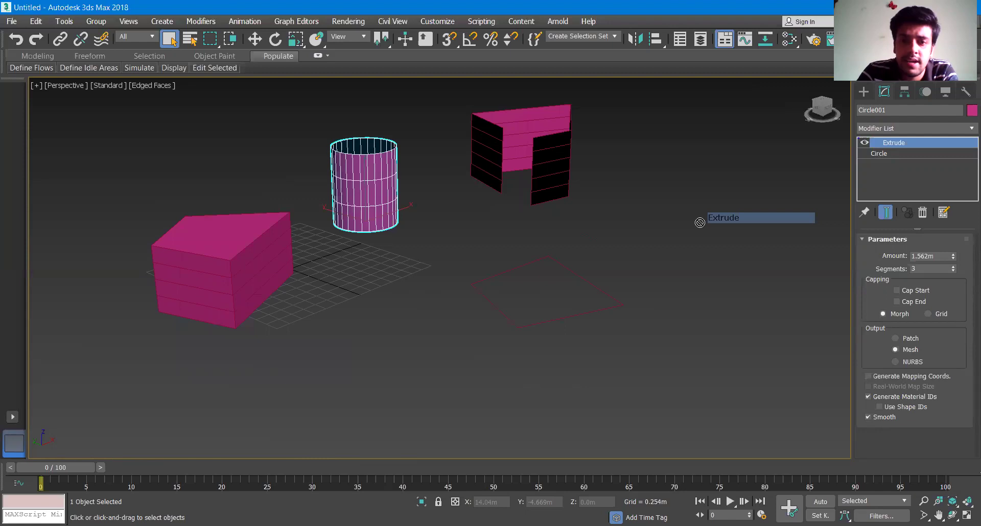
{"action": "left_click_drag", "start_coordinate": [700, 223], "coordinate": [589, 287]}
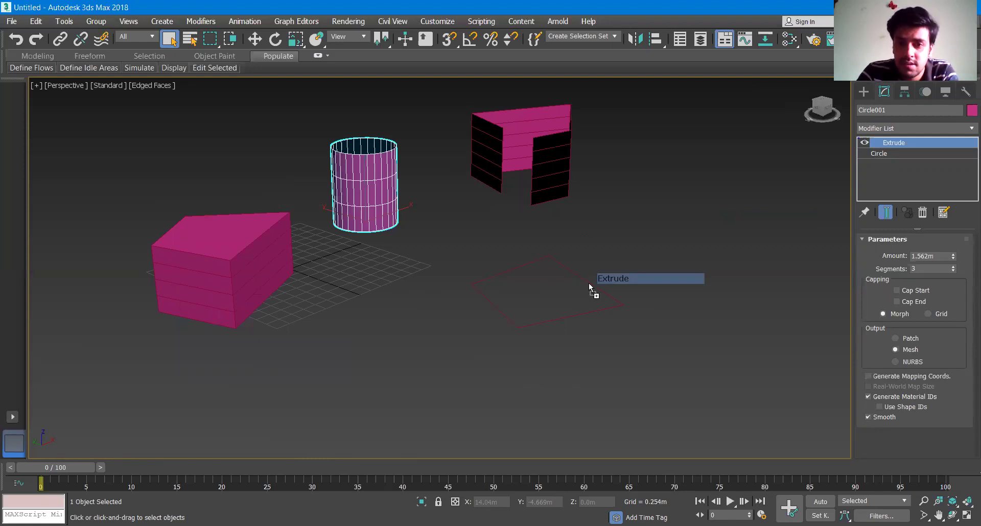
{"action": "left_click_drag", "start_coordinate": [589, 287], "coordinate": [581, 277]}
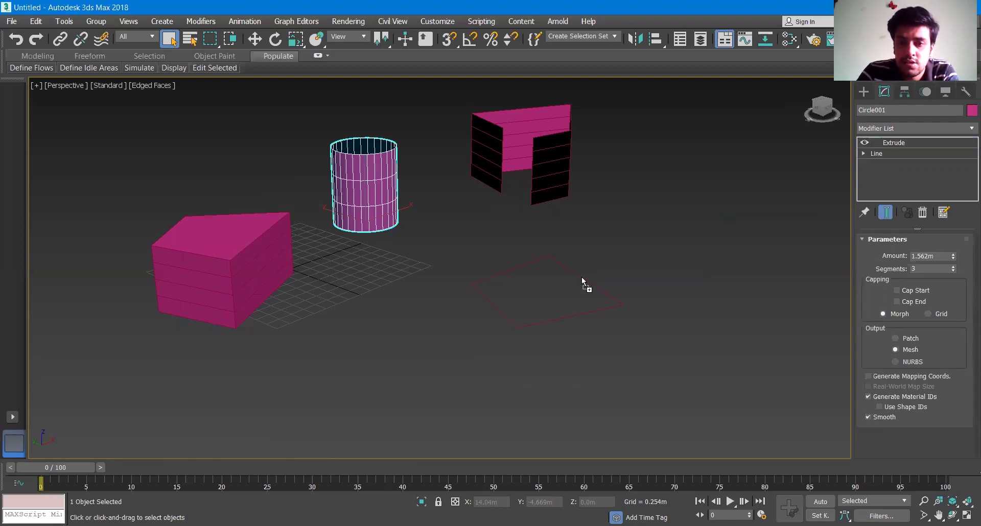
{"action": "middle_click_drag", "start_coordinate": [639, 295], "coordinate": [607, 375]}
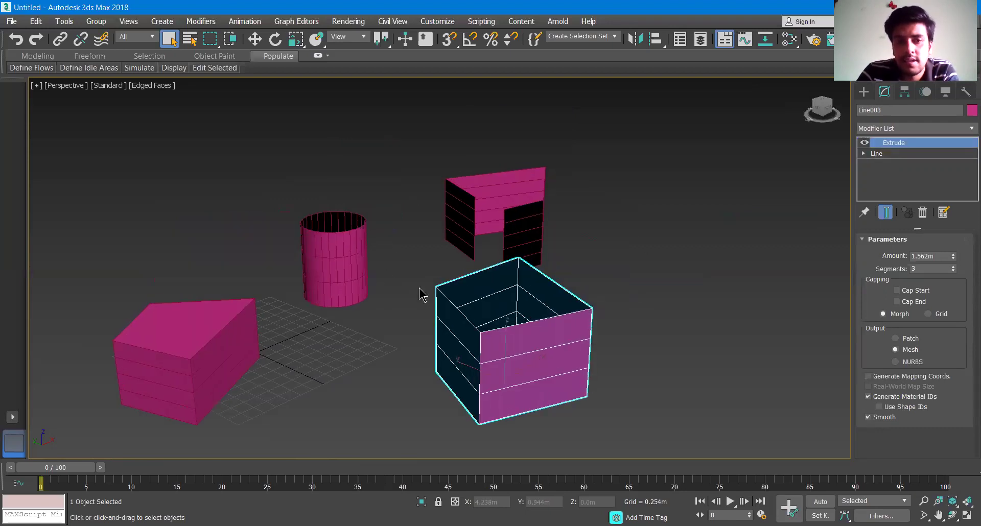
{"action": "mouse_move", "coordinate": [548, 343]}
{"action": "middle_mouse_down", "text": "alt"}
{"action": "mouse_move", "coordinate": [547, 355]}
{"action": "mouse_move", "coordinate": [547, 335]}
{"action": "middle_mouse_up", "text": "alt"}
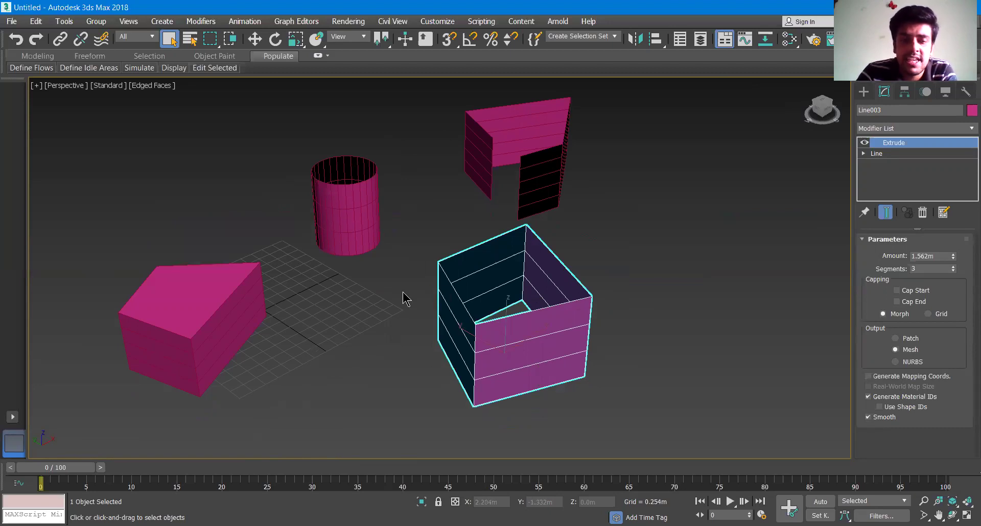
{"action": "middle_click_drag", "start_coordinate": [403, 298], "coordinate": [367, 228], "text": "alt"}
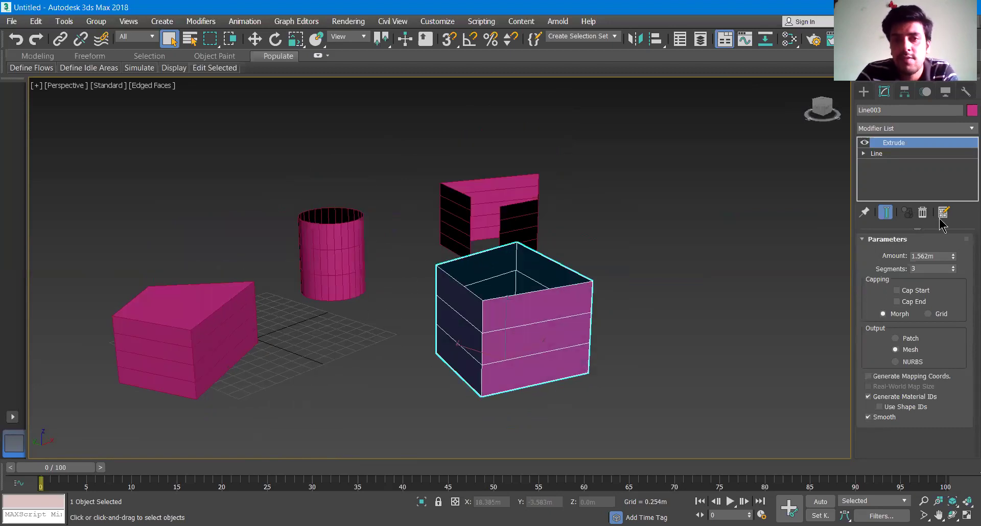
{"action": "scroll", "coordinate": [588, 311], "scroll_direction": "down", "scroll_amount": 2}
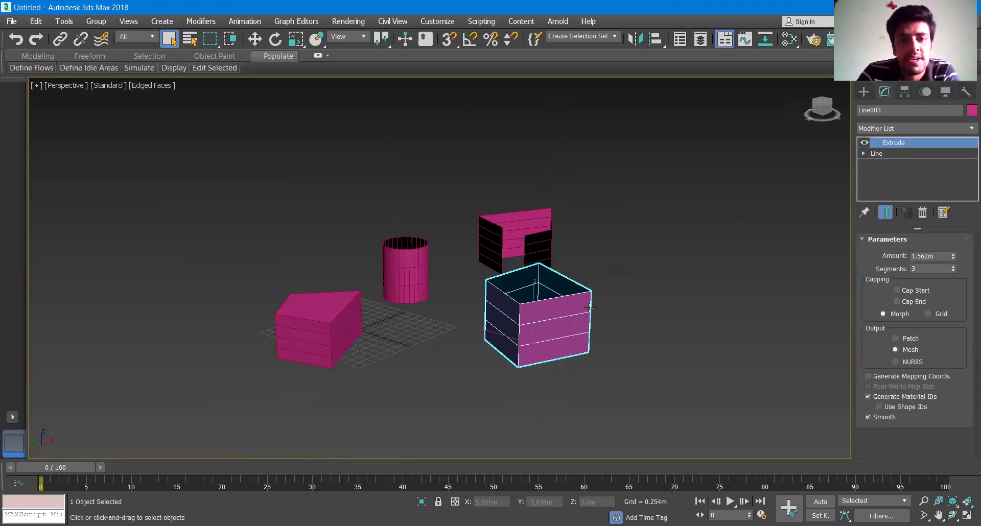
Step: Select every object with Ctrl+A and delete them, leaving only the bare grid
{"action": "middle_click_drag", "start_coordinate": [433, 307], "coordinate": [438, 333], "text": "alt"}
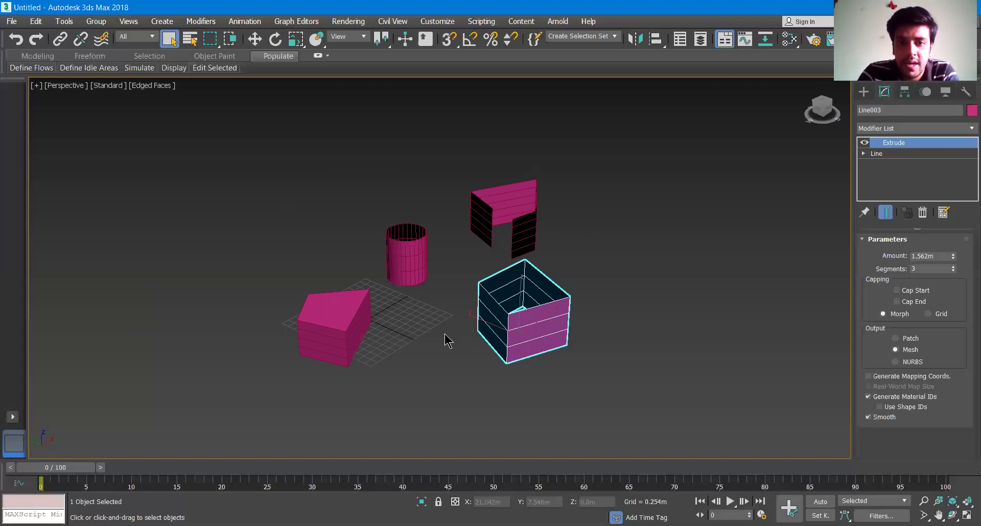
{"action": "scroll", "coordinate": [349, 213], "scroll_direction": "down", "scroll_amount": 3}
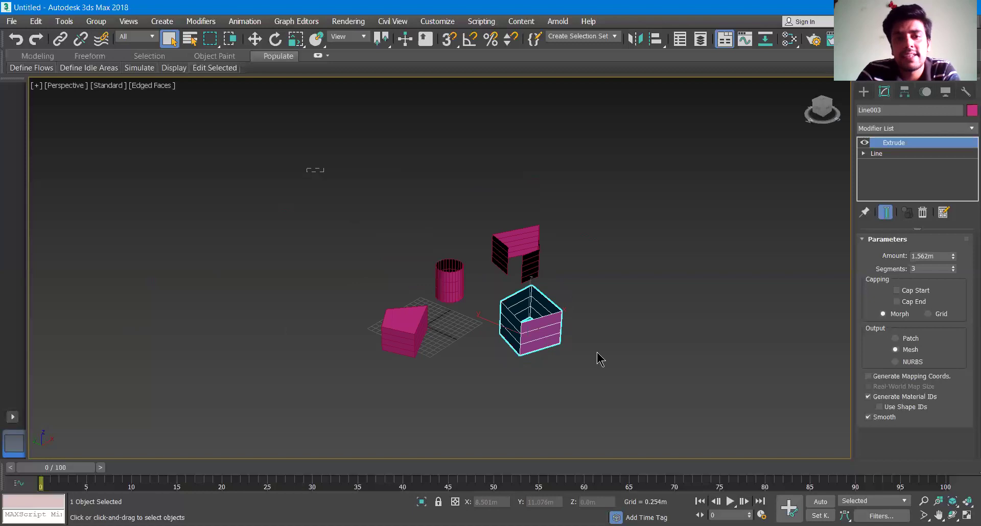
{"action": "key", "text": "ctrl+a"}
{"action": "key", "text": "Delete"}
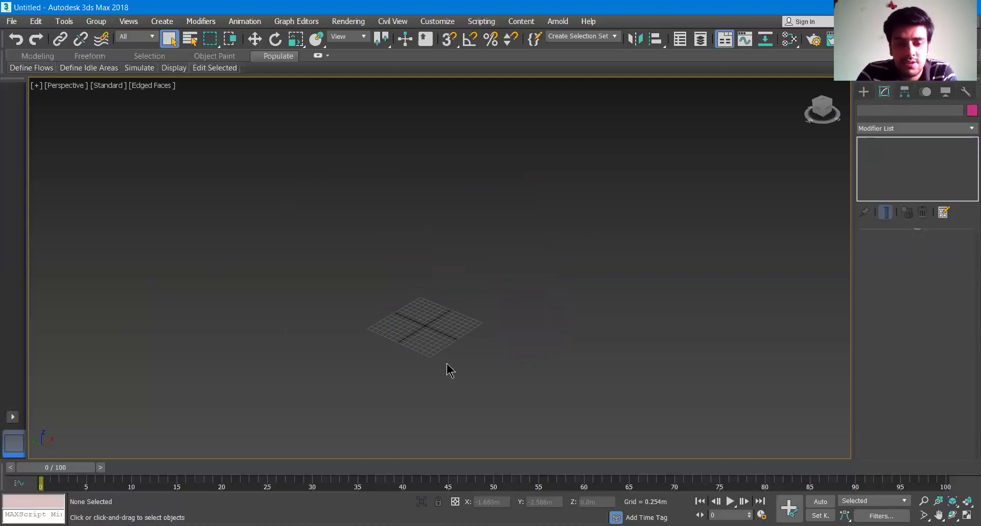
{"action": "scroll", "coordinate": [422, 335], "scroll_direction": "up", "scroll_amount": 6}
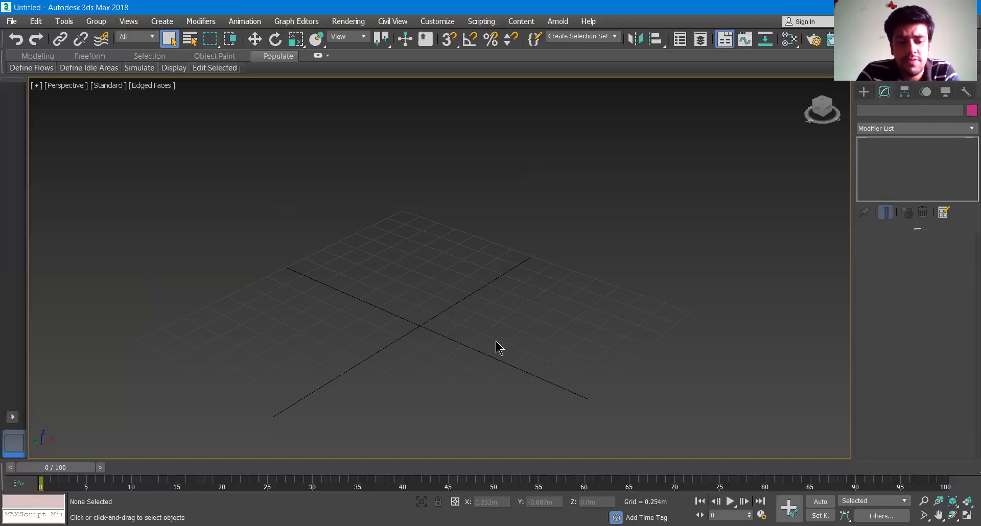
Step: Switch to the Front view, start a Line spline, and undo a false first attempt
{"action": "key", "text": "f"}
{"action": "scroll", "coordinate": [482, 332], "scroll_direction": "down", "scroll_amount": 2}
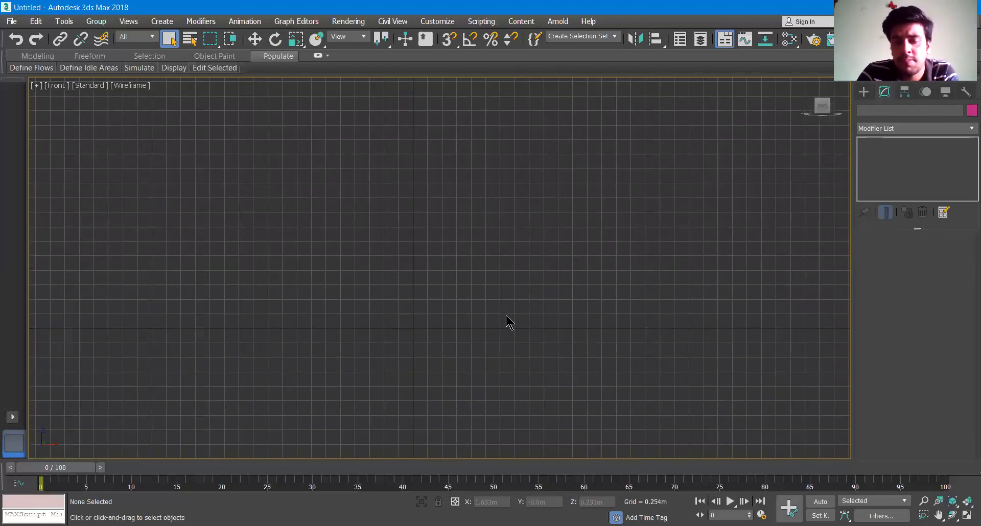
{"action": "left_click", "coordinate": [864, 93]}
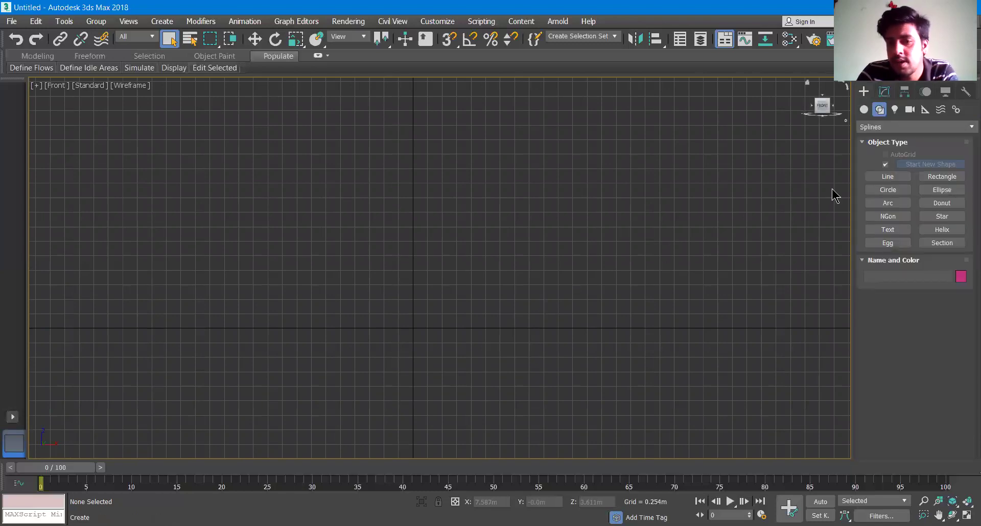
{"action": "left_click", "coordinate": [884, 178]}
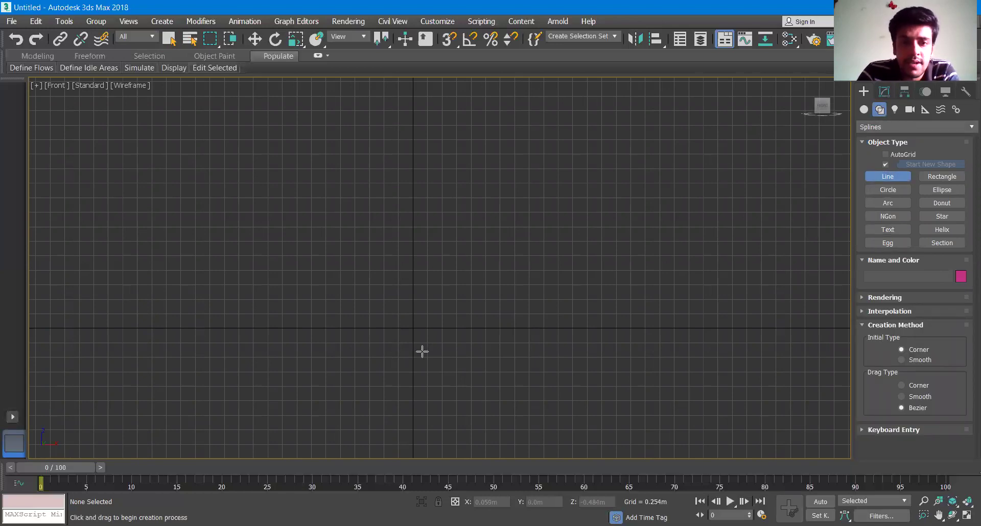
{"action": "left_click", "coordinate": [391, 330]}
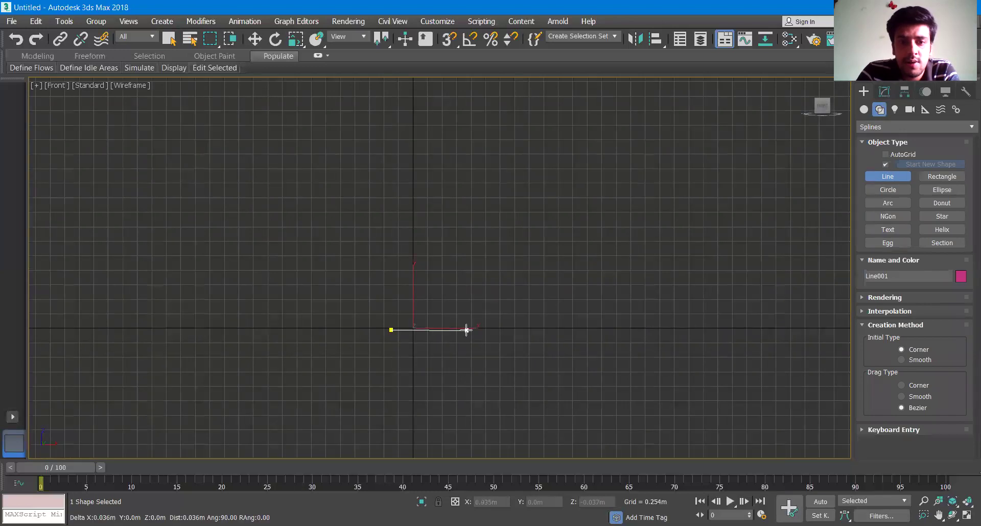
{"action": "mouse_move", "coordinate": [468, 330]}
{"action": "left_mouse_down"}
{"action": "mouse_move", "coordinate": [470, 307]}
{"action": "mouse_move", "coordinate": [470, 328]}
{"action": "left_mouse_up"}
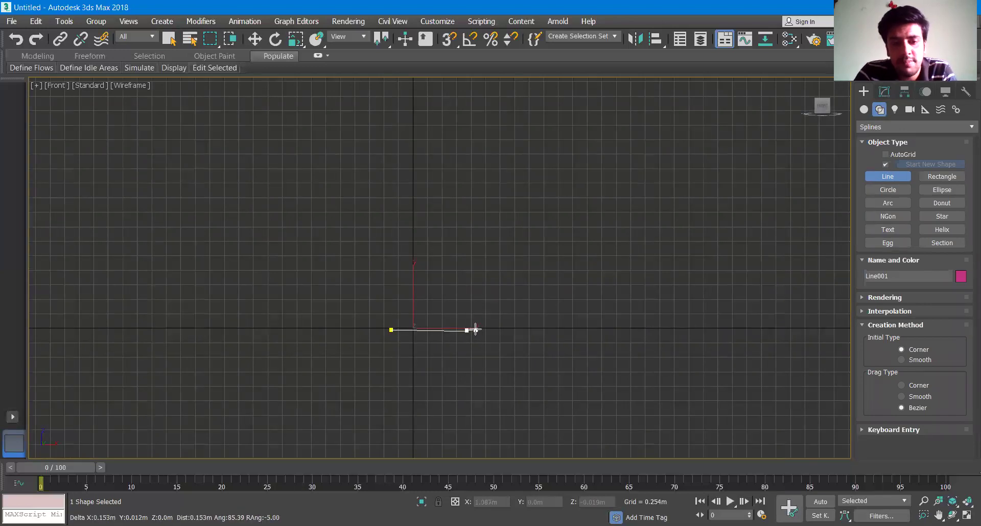
{"action": "right_click", "coordinate": [475, 320]}
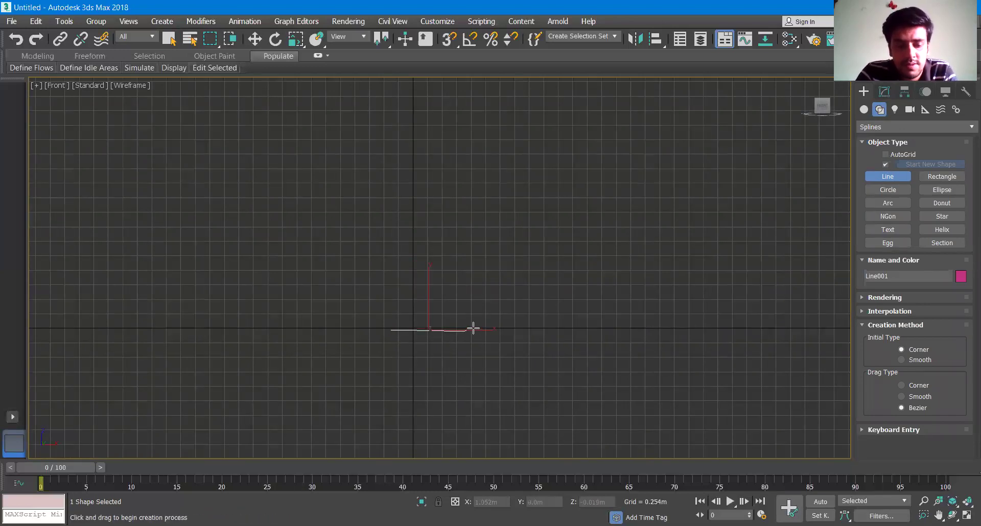
{"action": "key", "text": "ctrl+z"}
Step: Place the profile's base points and the points running up the vase's outer side
{"action": "left_click", "coordinate": [405, 331]}
{"action": "left_click", "coordinate": [507, 332]}
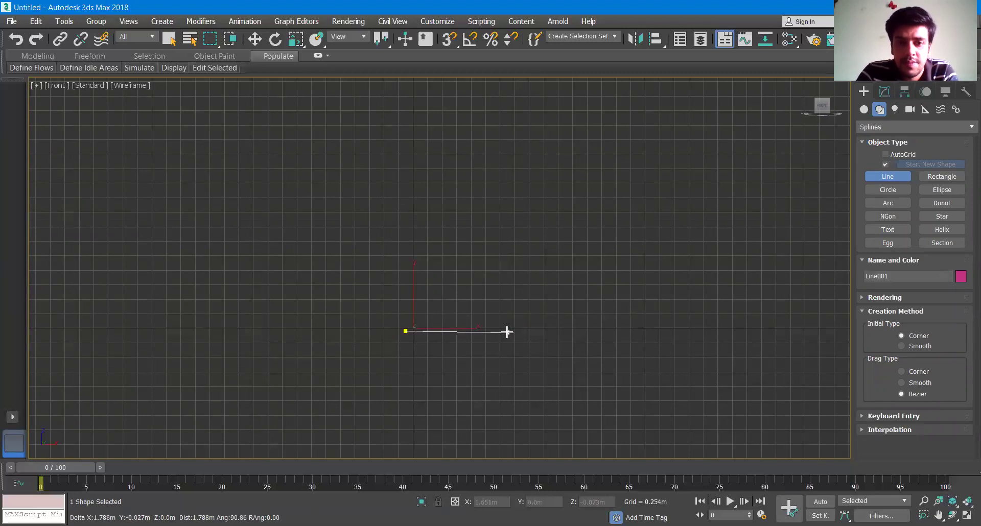
{"action": "left_click", "coordinate": [530, 273]}
{"action": "left_click", "coordinate": [513, 230]}
{"action": "left_click", "coordinate": [452, 202]}
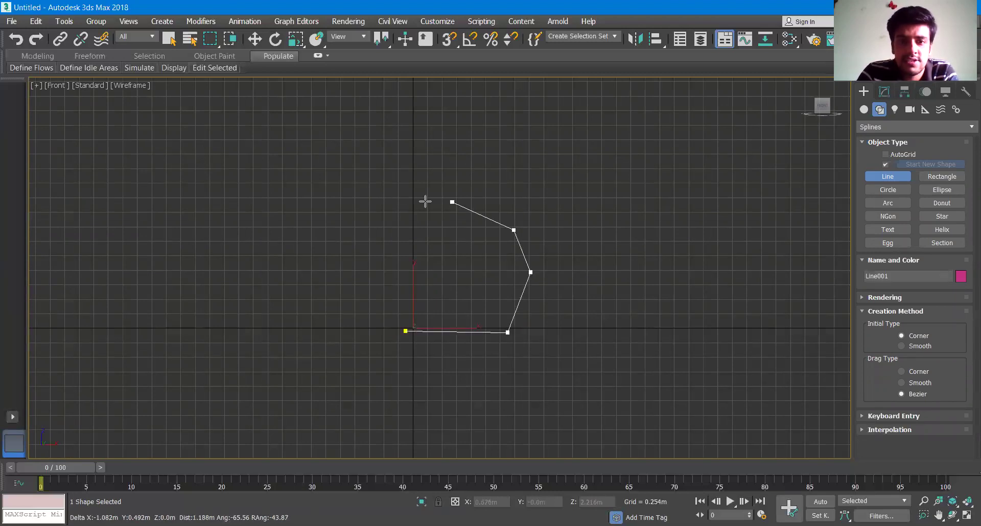
{"action": "left_click", "coordinate": [434, 131]}
{"action": "key", "text": "i"}
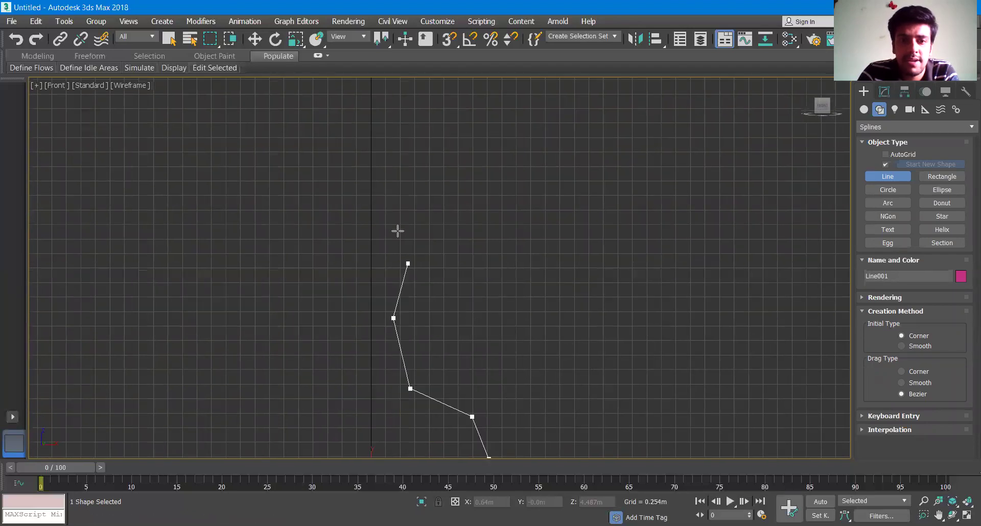
Step: Add the neck and flared lip points, finish Line001, and select it
{"action": "left_click", "coordinate": [398, 226]}
{"action": "left_click", "coordinate": [442, 201]}
{"action": "left_click", "coordinate": [473, 151]}
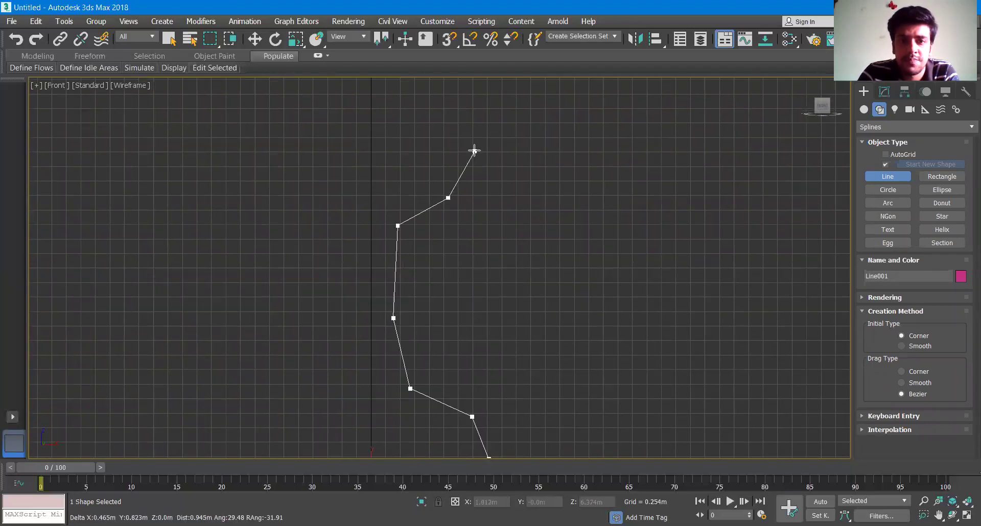
{"action": "left_click", "coordinate": [509, 136]}
{"action": "right_click", "coordinate": [504, 138]}
{"action": "scroll", "coordinate": [533, 199], "scroll_direction": "down", "scroll_amount": 4}
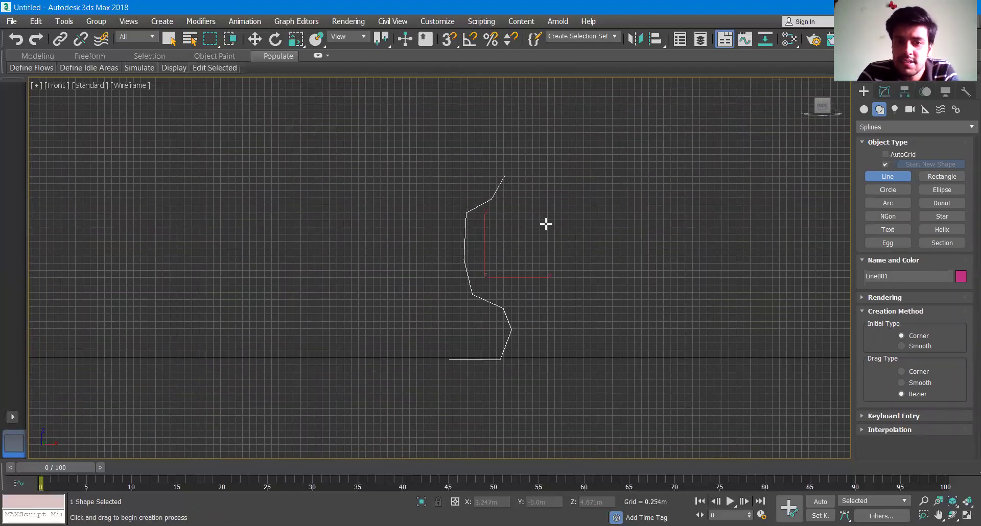
{"action": "right_click", "coordinate": [498, 237]}
{"action": "left_click_drag", "start_coordinate": [368, 131], "coordinate": [561, 438]}
{"action": "left_click", "coordinate": [864, 109]}
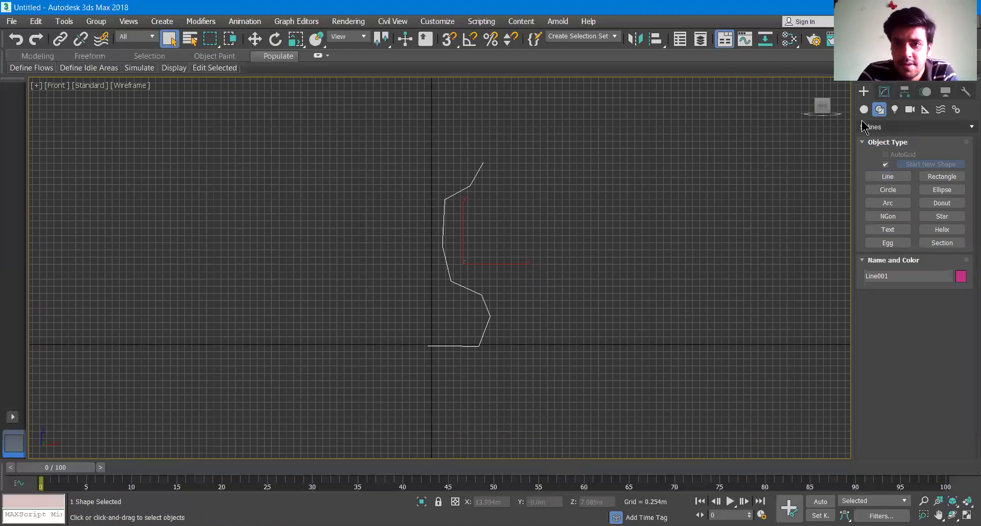
Step: In Vertex mode on Line001, select all vertices and convert them to Smooth
{"action": "left_click_drag", "start_coordinate": [413, 159], "coordinate": [562, 409]}
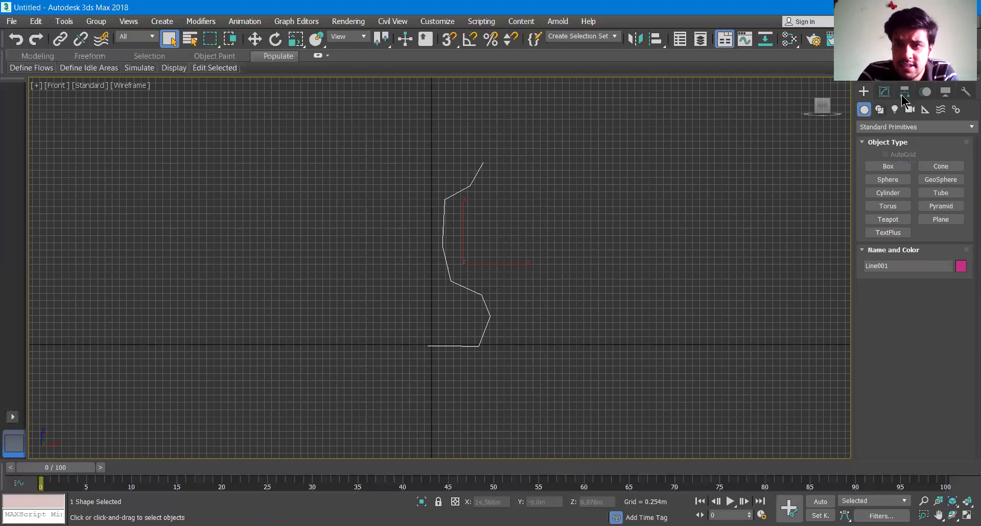
{"action": "left_click", "coordinate": [884, 91]}
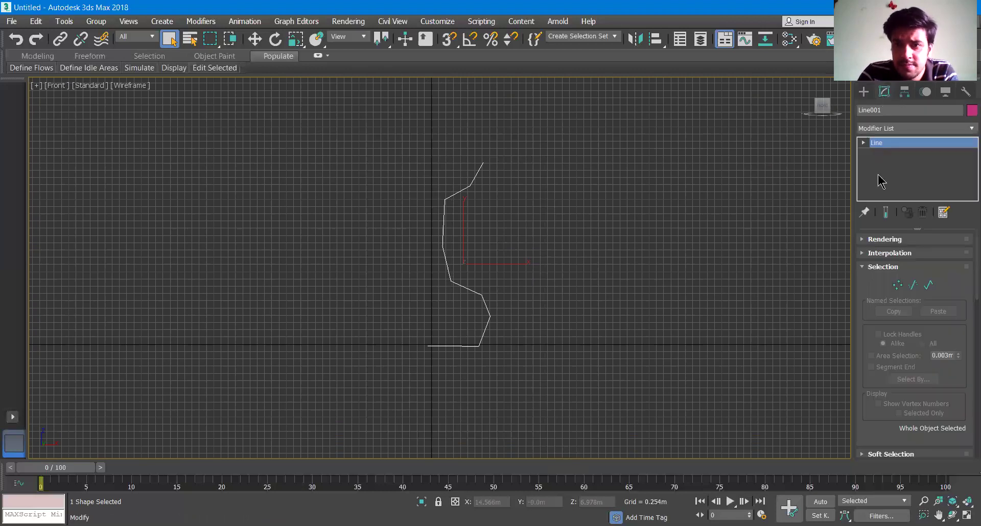
{"action": "left_click", "coordinate": [899, 286]}
{"action": "left_click_drag", "start_coordinate": [382, 135], "coordinate": [573, 447]}
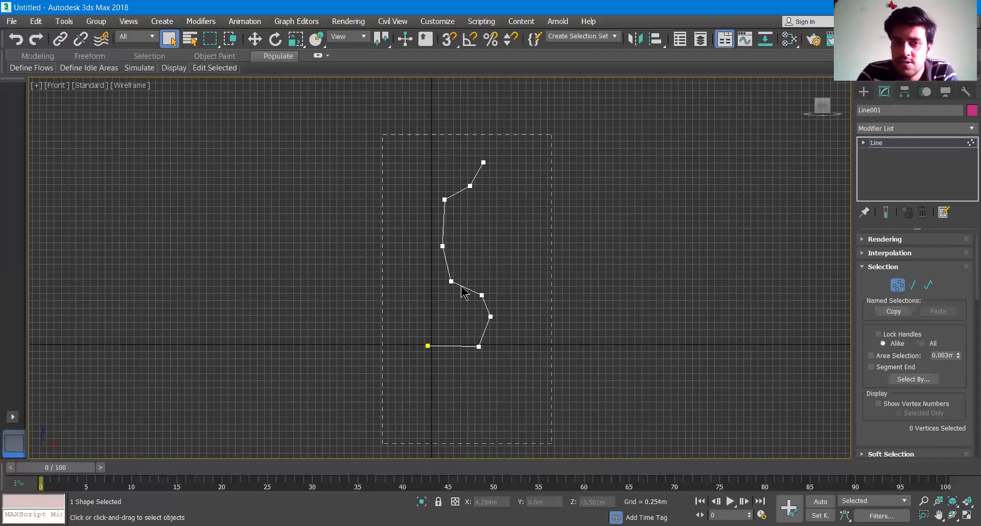
{"action": "right_click", "coordinate": [476, 288]}
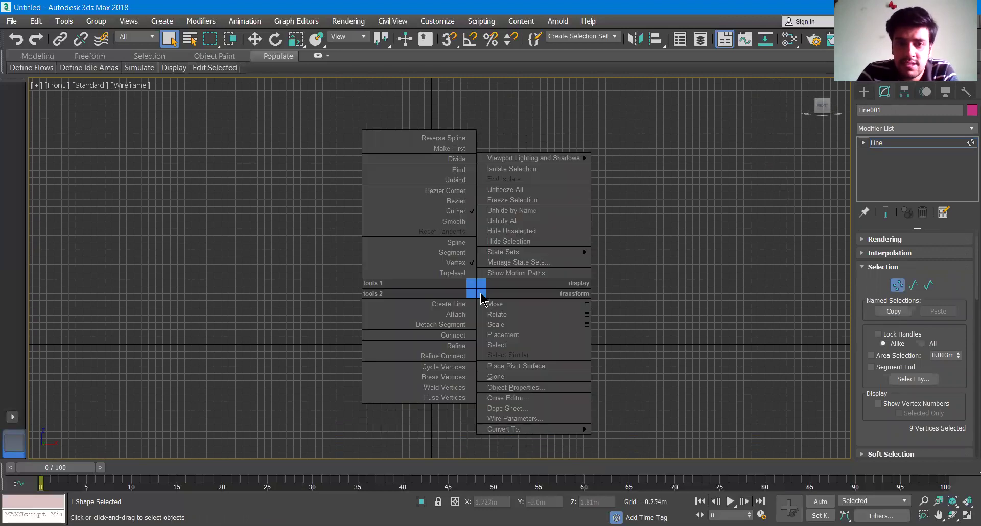
{"action": "left_click", "coordinate": [467, 221]}
Step: Lower the base's first vertex slightly and shift the neck vertex to the right
{"action": "scroll", "coordinate": [470, 329], "scroll_direction": "up", "scroll_amount": 3}
{"action": "scroll", "coordinate": [455, 379], "scroll_direction": "up", "scroll_amount": 2}
{"action": "left_click_drag", "start_coordinate": [318, 347], "coordinate": [406, 410]}
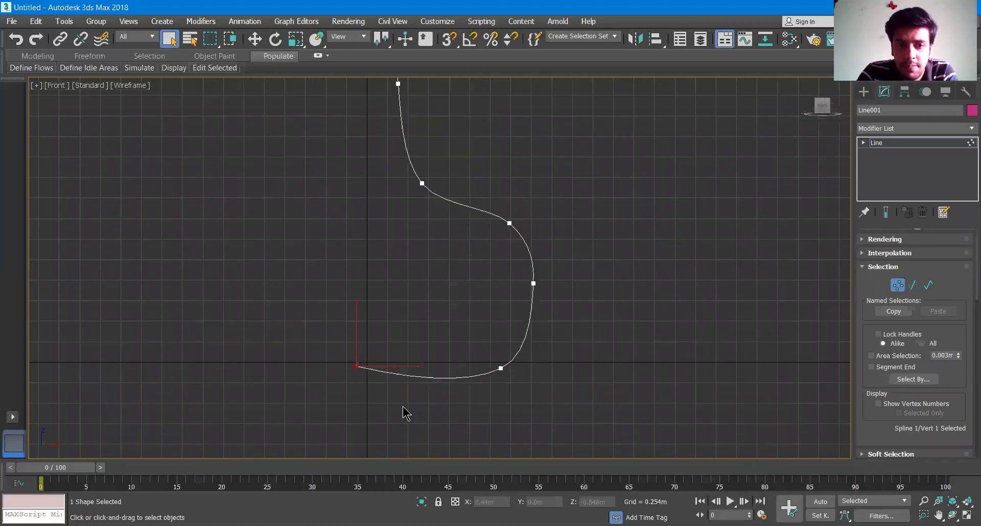
{"action": "key", "text": "w"}
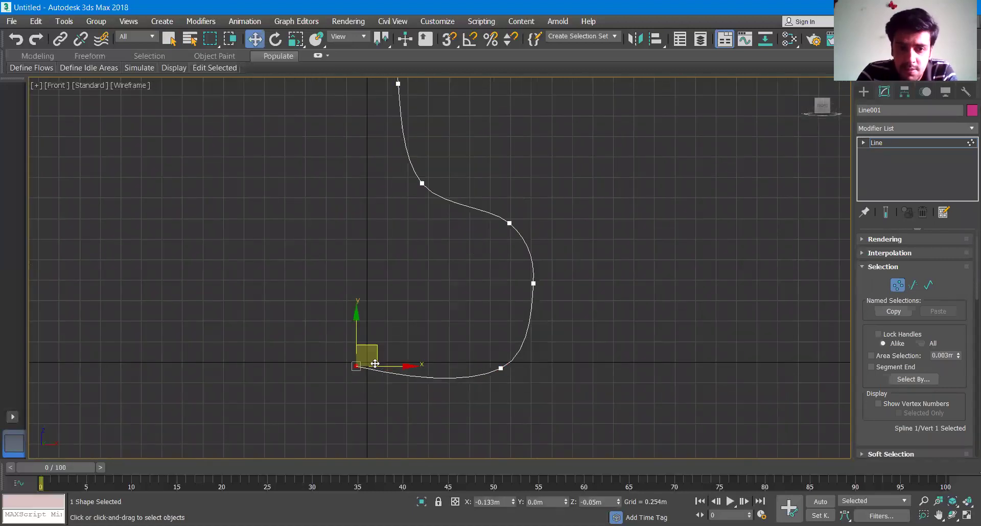
{"action": "left_click_drag", "start_coordinate": [362, 320], "coordinate": [355, 327]}
{"action": "middle_click_drag", "start_coordinate": [469, 376], "coordinate": [485, 344]}
{"action": "scroll", "coordinate": [393, 225], "scroll_direction": "down", "scroll_amount": 2}
{"action": "left_click", "coordinate": [417, 171]}
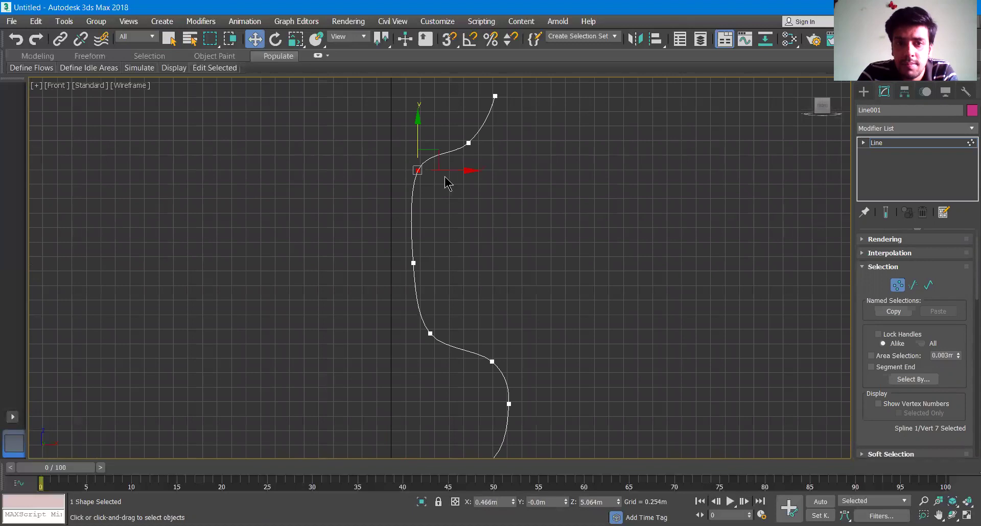
{"action": "left_click_drag", "start_coordinate": [465, 170], "coordinate": [476, 174]}
{"action": "scroll", "coordinate": [416, 276], "scroll_direction": "down", "scroll_amount": 2}
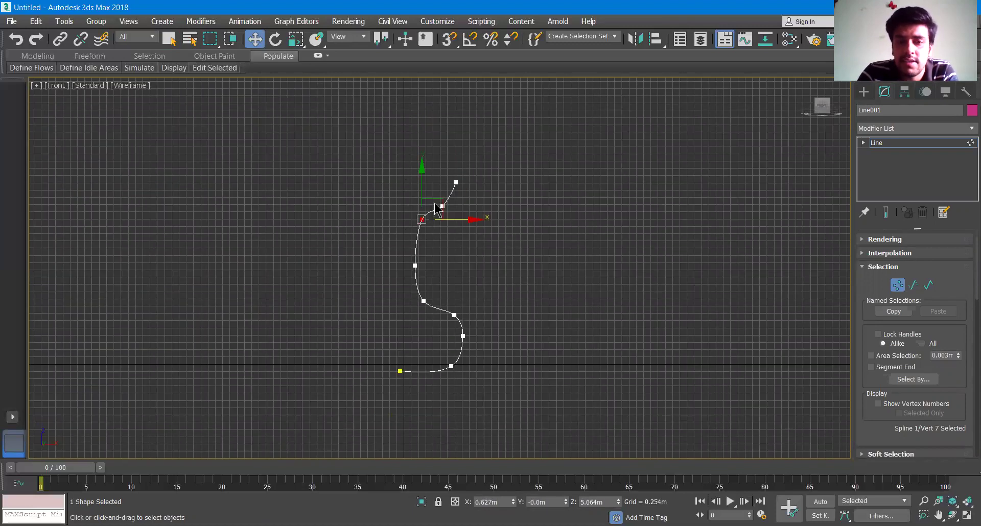
Step: Raise the top two vertices, shift vertex 6 right, then deselect and leave vertex editing
{"action": "left_click", "coordinate": [423, 301]}
{"action": "left_click_drag", "start_coordinate": [432, 179], "coordinate": [462, 229]}
{"action": "left_click_drag", "start_coordinate": [456, 134], "coordinate": [457, 123]}
{"action": "left_click", "coordinate": [415, 265]}
{"action": "left_click_drag", "start_coordinate": [466, 267], "coordinate": [472, 266]}
{"action": "left_click", "coordinate": [538, 276]}
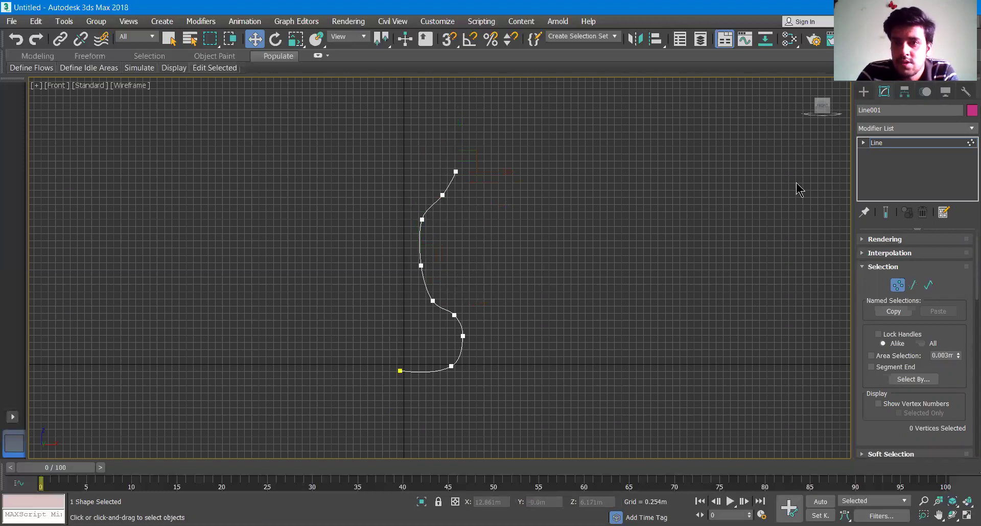
{"action": "left_click", "coordinate": [864, 91]}
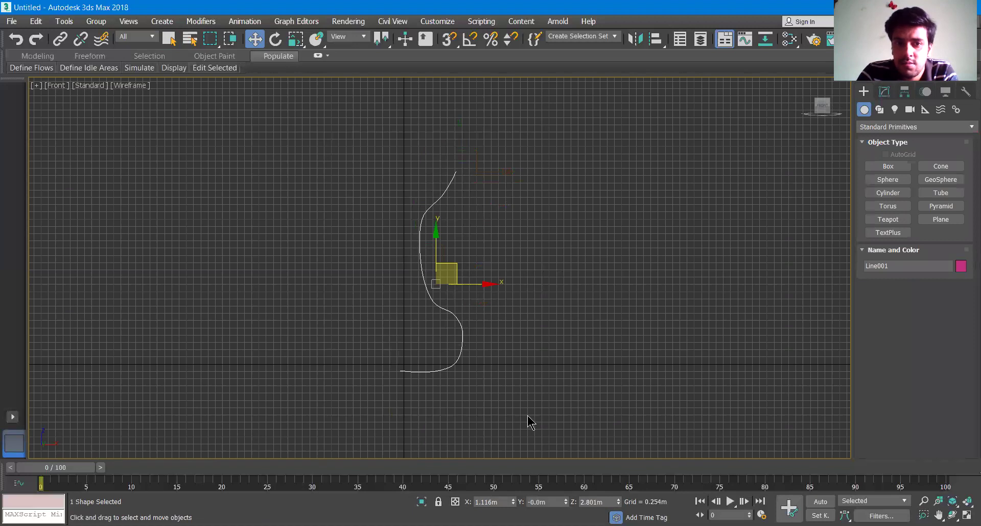
Step: Add a Lathe modifier to Line001 from the Modifier List, producing a 360°, 16-segment mesh
{"action": "left_click", "coordinate": [885, 92]}
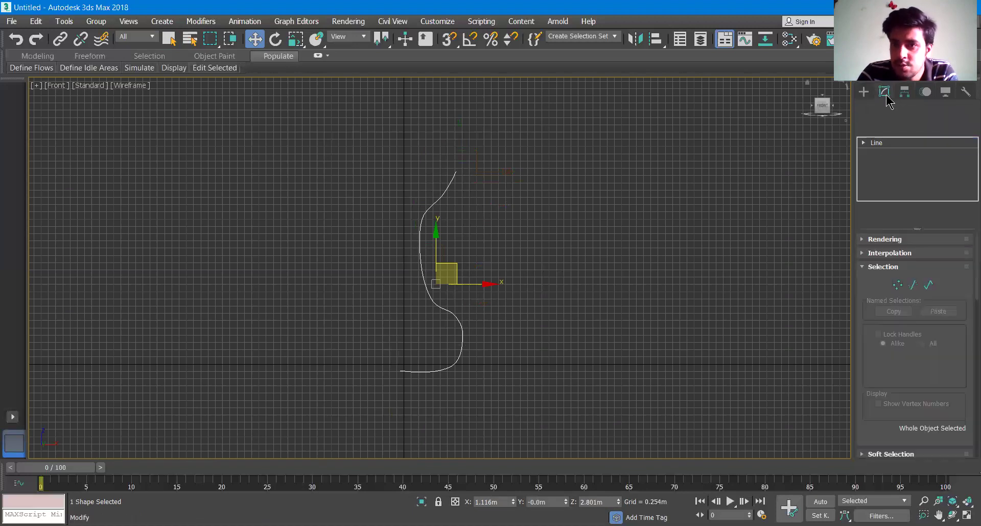
{"action": "left_click", "coordinate": [893, 127]}
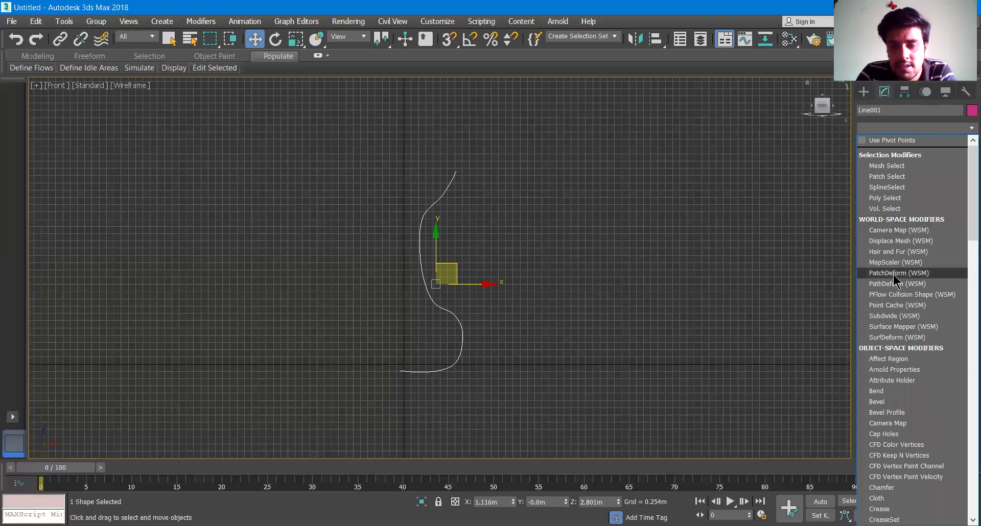
{"action": "scroll", "coordinate": [895, 281], "scroll_direction": "down", "scroll_amount": 20}
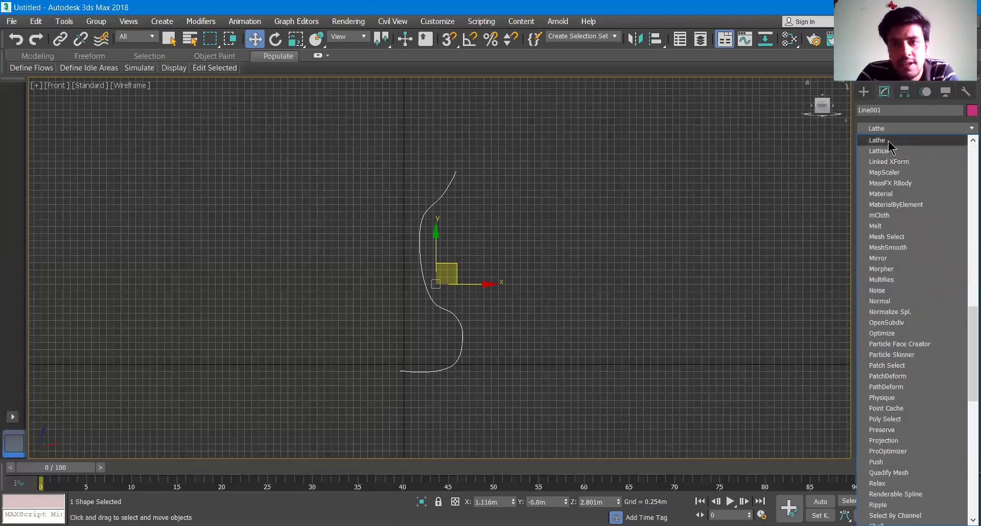
{"action": "left_click", "coordinate": [889, 145]}
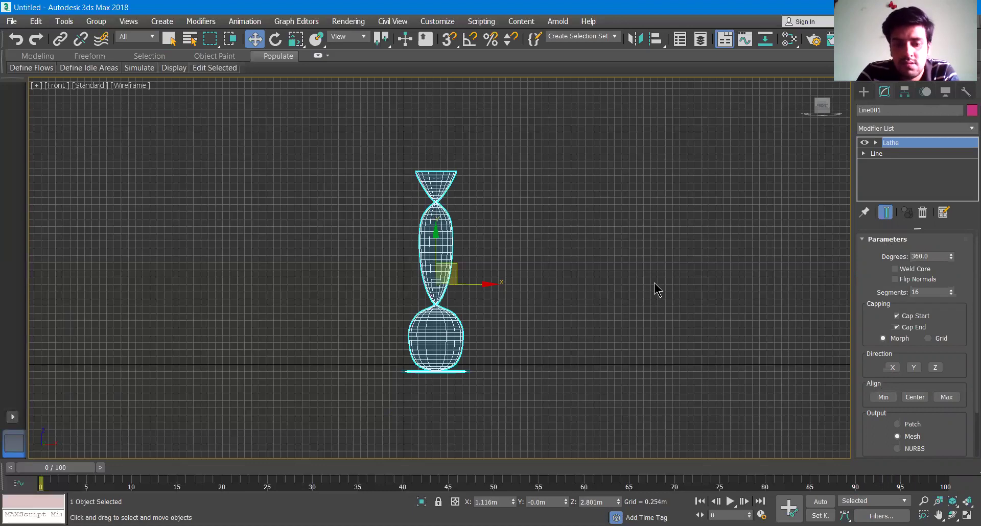
Step: Switch to the Perspective view and set the Lathe alignment to Min
{"action": "key", "text": "super+shift"}
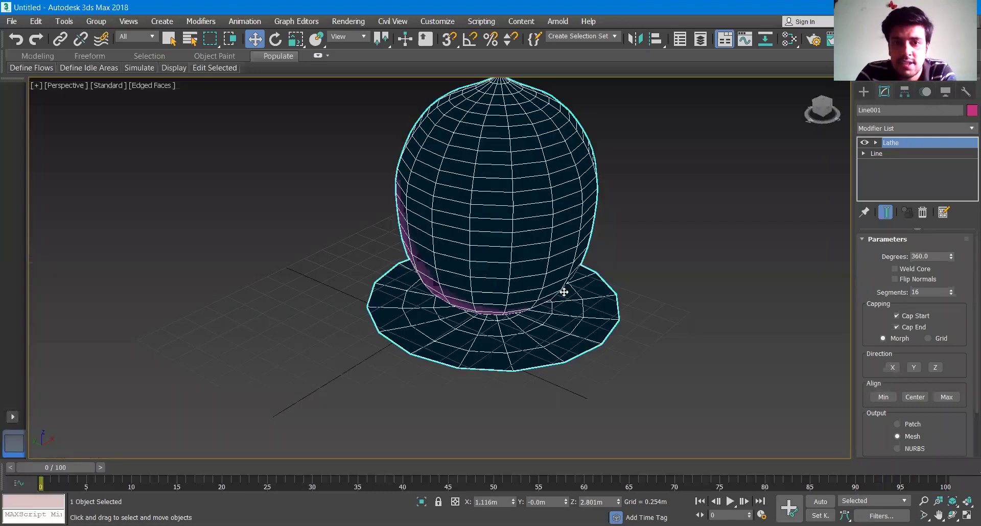
{"action": "middle_click_drag", "start_coordinate": [562, 287], "coordinate": [484, 397]}
{"action": "scroll", "coordinate": [486, 377], "scroll_direction": "down", "scroll_amount": 5}
{"action": "scroll", "coordinate": [466, 374], "scroll_direction": "up", "scroll_amount": 4}
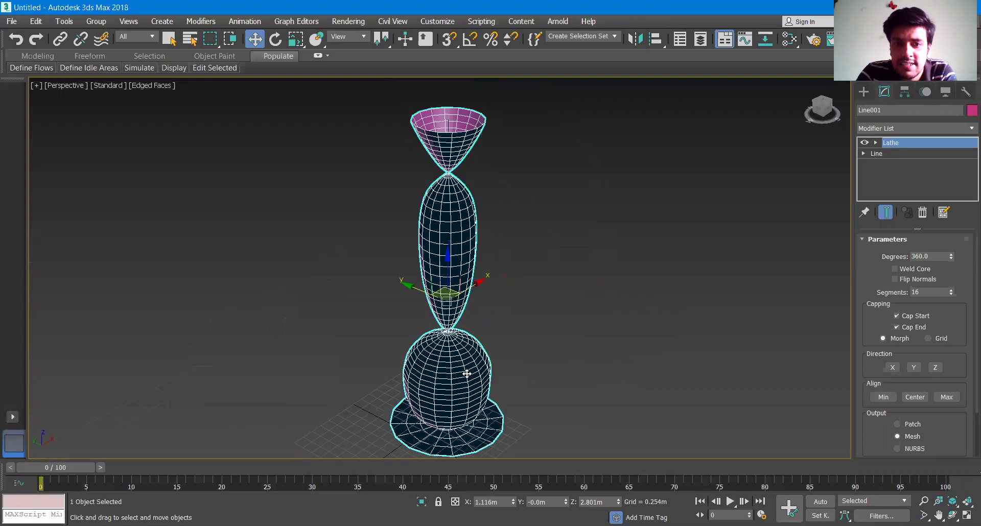
{"action": "left_click", "coordinate": [884, 398]}
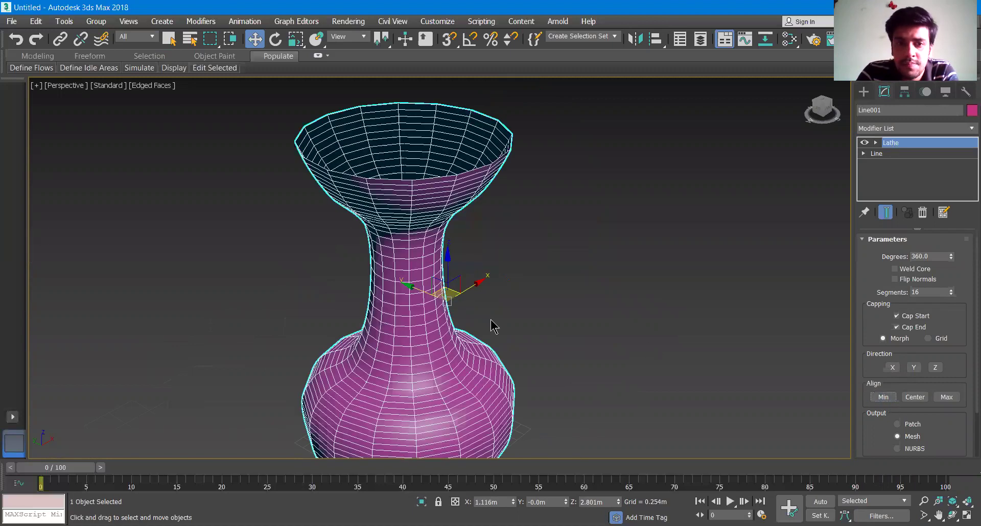
{"action": "scroll", "coordinate": [493, 325], "scroll_direction": "down", "scroll_amount": 2}
{"action": "middle_click_drag", "start_coordinate": [497, 347], "coordinate": [516, 355], "text": "alt"}
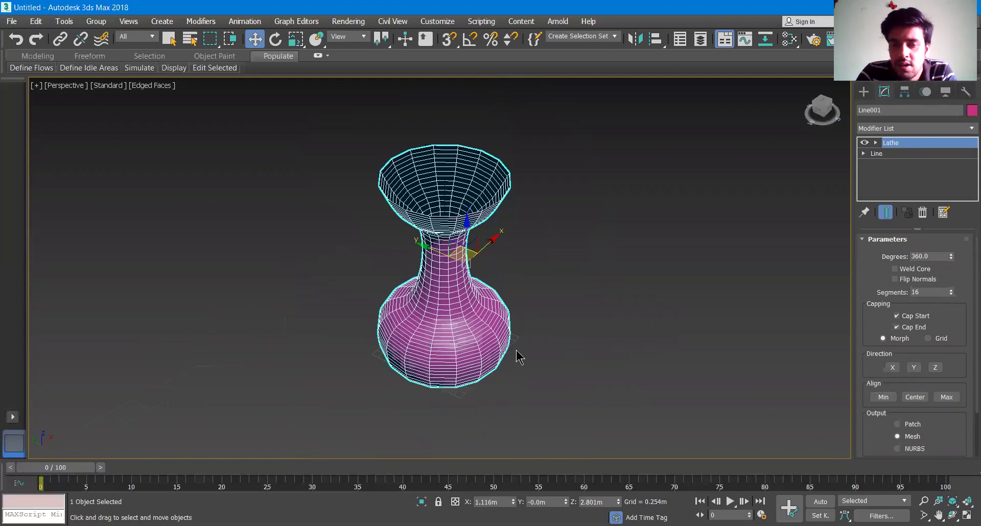
Step: Compare Center and Max alignment, return to Min, and keep Degrees at 360
{"action": "left_click", "coordinate": [914, 397]}
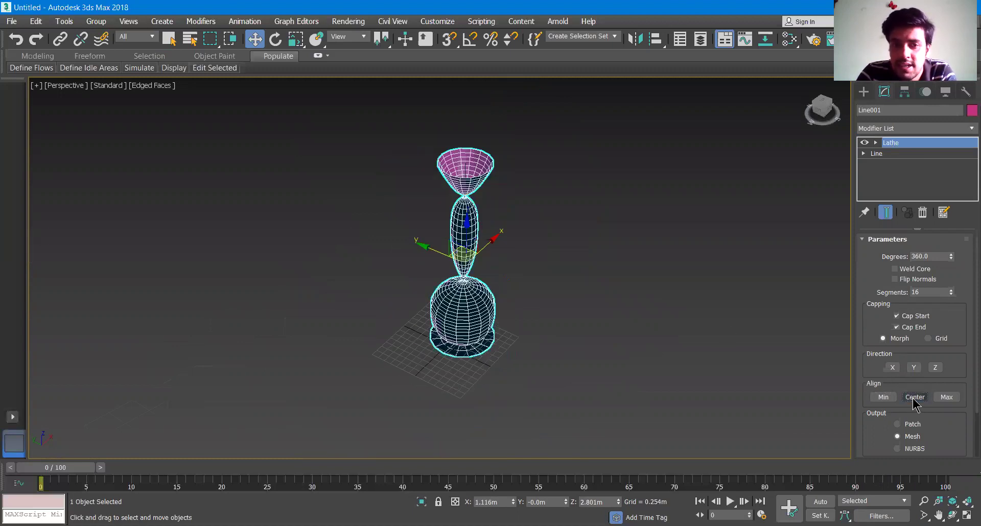
{"action": "left_click", "coordinate": [947, 398]}
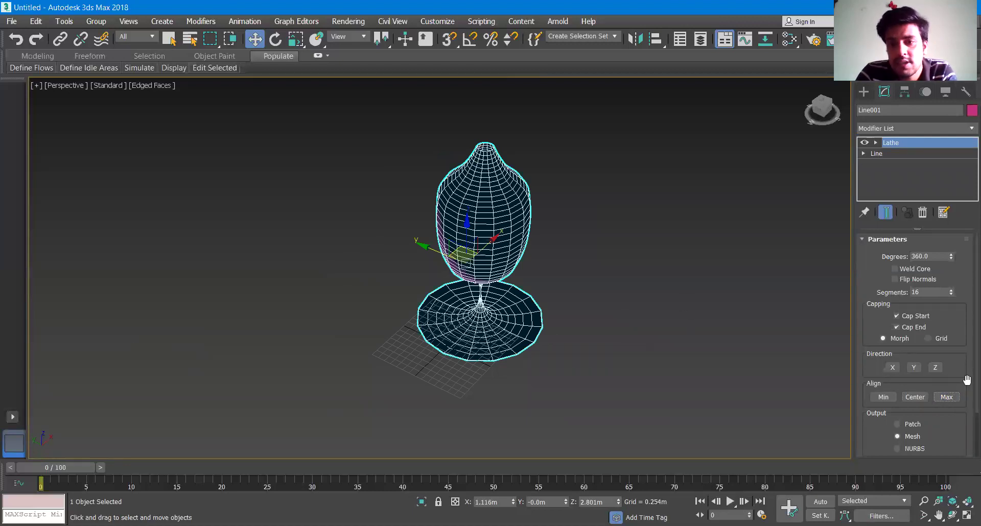
{"action": "left_click", "coordinate": [883, 398]}
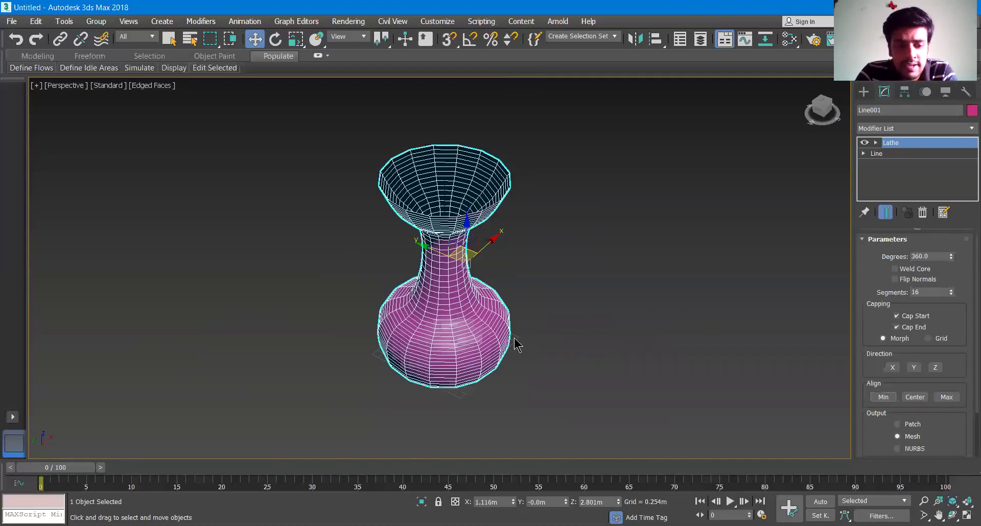
{"action": "middle_click_drag", "start_coordinate": [564, 279], "coordinate": [516, 340], "text": "alt"}
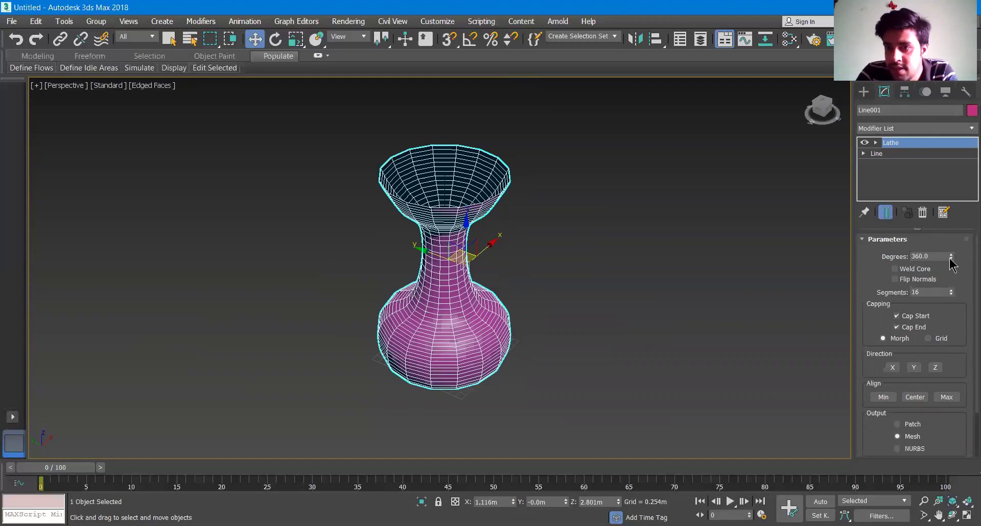
{"action": "left_click_drag", "start_coordinate": [951, 263], "coordinate": [958, 227]}
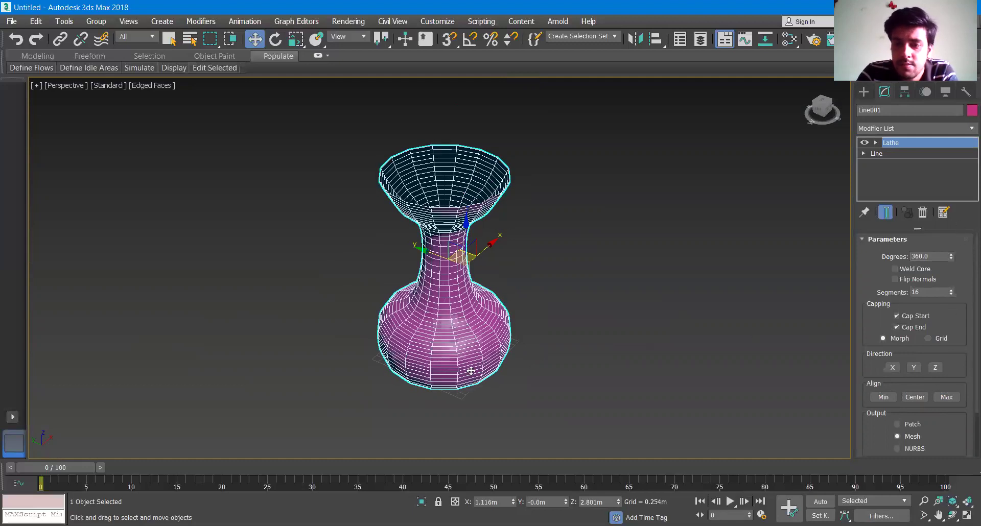
Step: Set the Lathe Segments from 16 to 19 for a rounder vase body
{"action": "scroll", "coordinate": [471, 368], "scroll_direction": "down", "scroll_amount": 3}
{"action": "middle_click_drag", "start_coordinate": [480, 394], "coordinate": [467, 337], "text": "alt"}
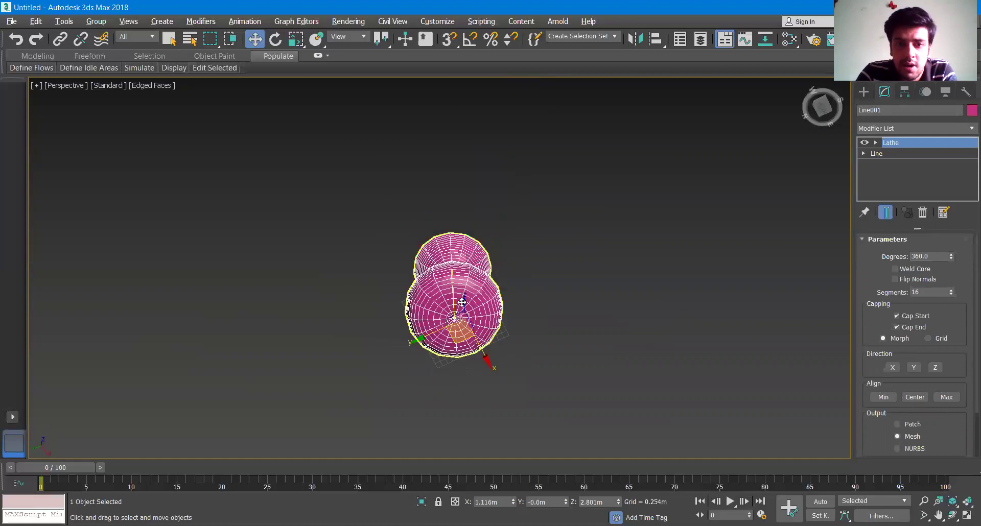
{"action": "scroll", "coordinate": [465, 329], "scroll_direction": "up", "scroll_amount": 3}
{"action": "scroll", "coordinate": [465, 329], "scroll_direction": "up", "scroll_amount": 3}
{"action": "scroll", "coordinate": [472, 331], "scroll_direction": "down", "scroll_amount": 2}
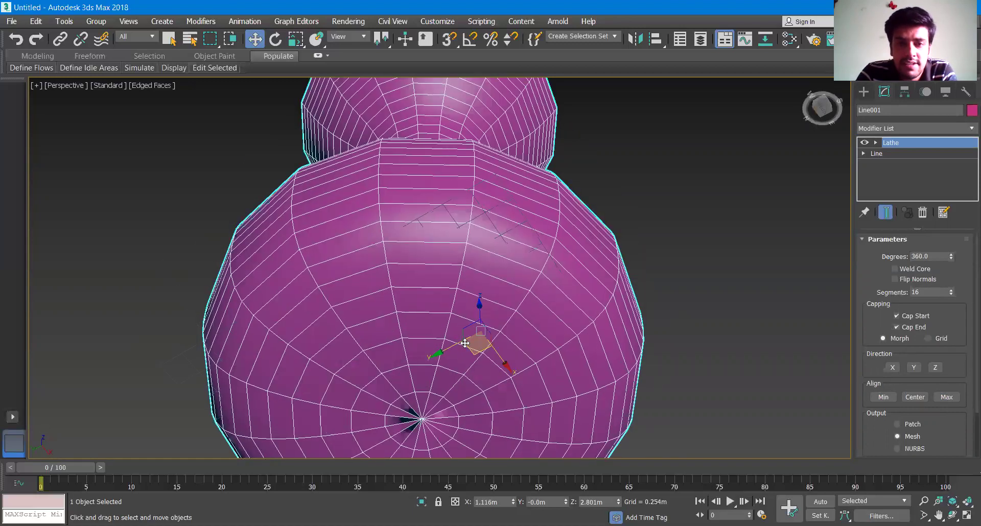
{"action": "middle_click_drag", "start_coordinate": [467, 327], "coordinate": [470, 307], "text": "alt"}
{"action": "mouse_move", "coordinate": [952, 293]}
{"action": "left_mouse_down"}
{"action": "mouse_move", "coordinate": [952, 307]}
{"action": "mouse_move", "coordinate": [953, 281]}
{"action": "left_mouse_up"}
{"action": "scroll", "coordinate": [558, 369], "scroll_direction": "down", "scroll_amount": 5}
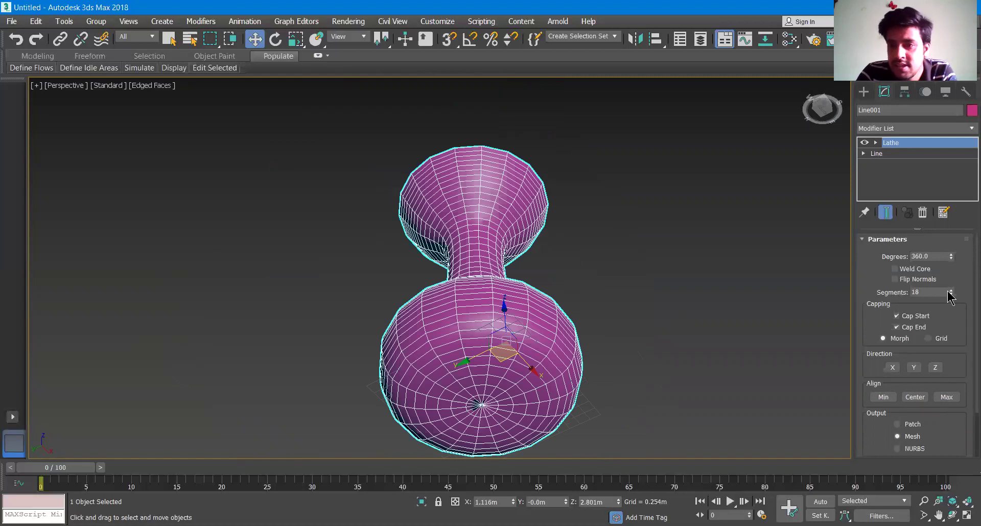
{"action": "mouse_move", "coordinate": [949, 295]}
{"action": "left_mouse_down"}
{"action": "mouse_move", "coordinate": [950, 304]}
{"action": "mouse_move", "coordinate": [950, 291]}
{"action": "left_mouse_up"}
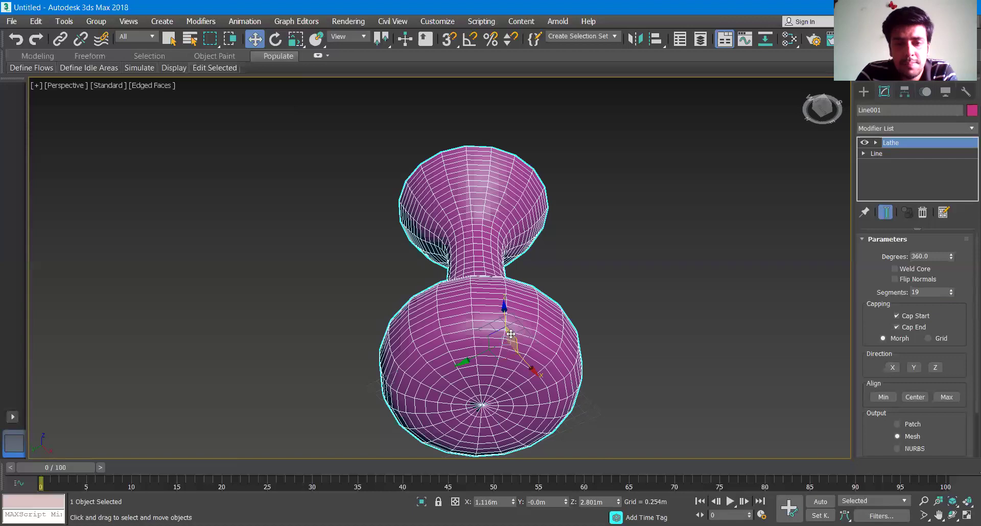
{"action": "middle_click_drag", "start_coordinate": [498, 330], "coordinate": [489, 306]}
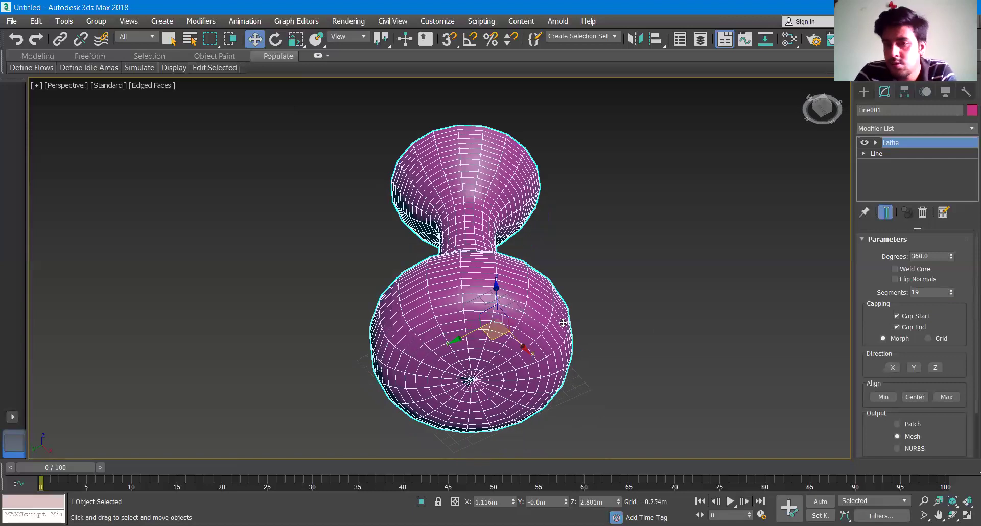
{"action": "left_click", "coordinate": [893, 368]}
{"action": "middle_click_drag", "start_coordinate": [624, 291], "coordinate": [608, 290], "text": "alt"}
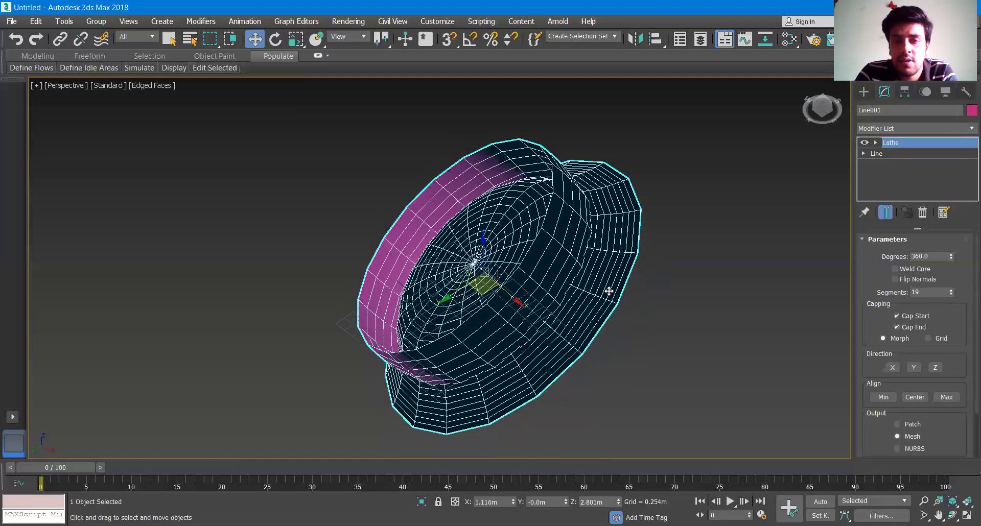
{"action": "left_click", "coordinate": [914, 368]}
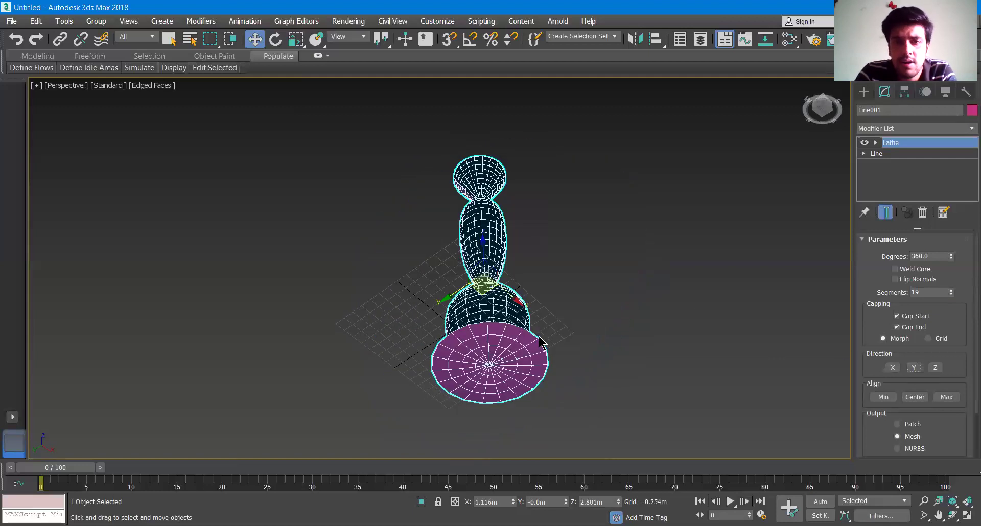
{"action": "middle_click_drag", "start_coordinate": [541, 342], "coordinate": [530, 396], "text": "alt"}
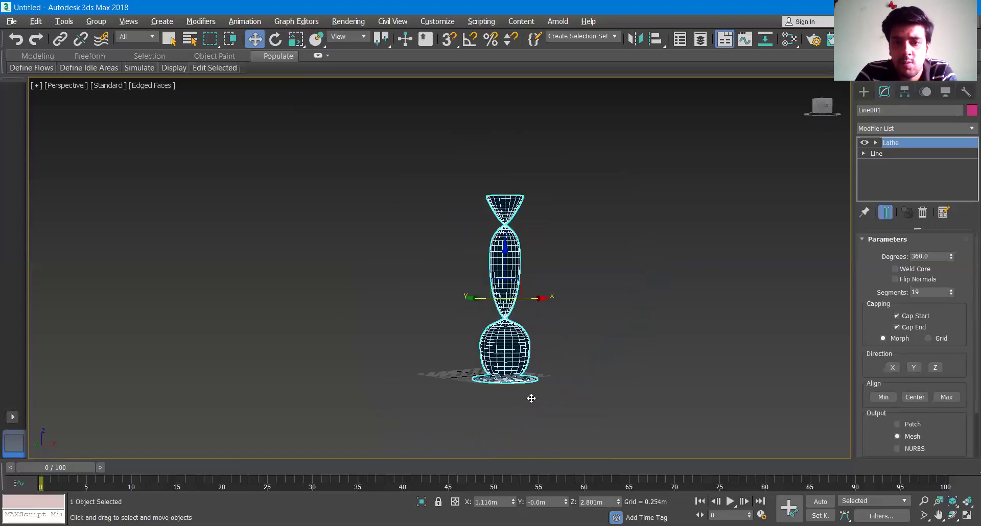
{"action": "left_click", "coordinate": [936, 369]}
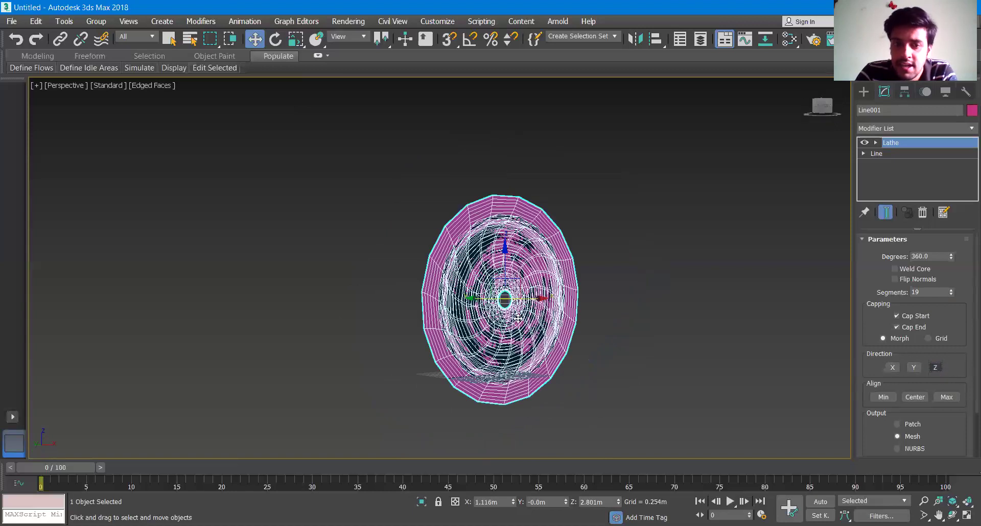
{"action": "middle_click_drag", "start_coordinate": [486, 317], "coordinate": [536, 318], "text": "alt"}
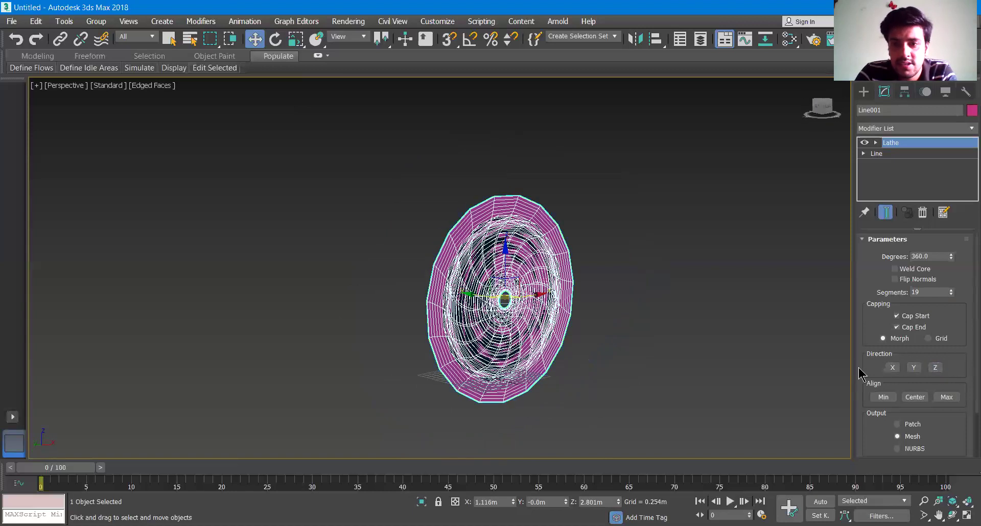
{"action": "left_click", "coordinate": [914, 368]}
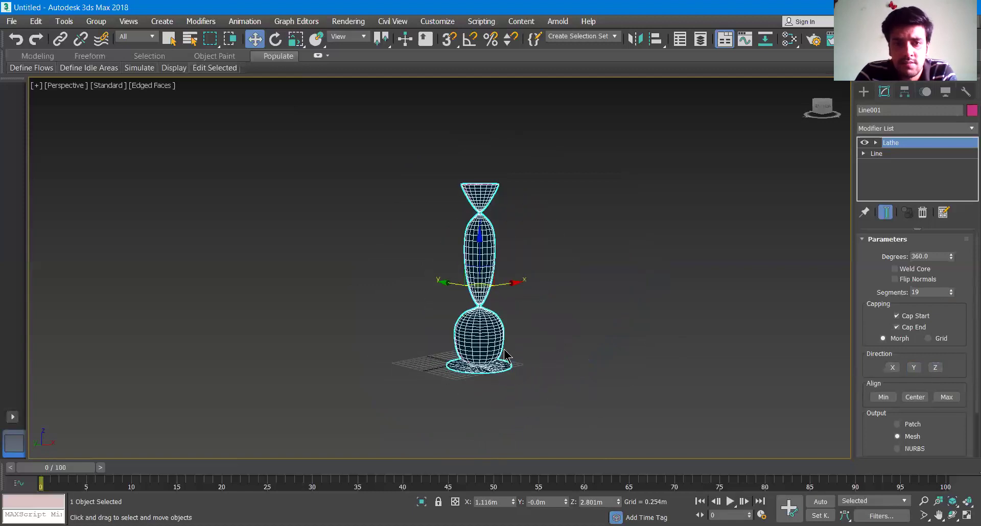
{"action": "scroll", "coordinate": [507, 355], "scroll_direction": "up", "scroll_amount": 5}
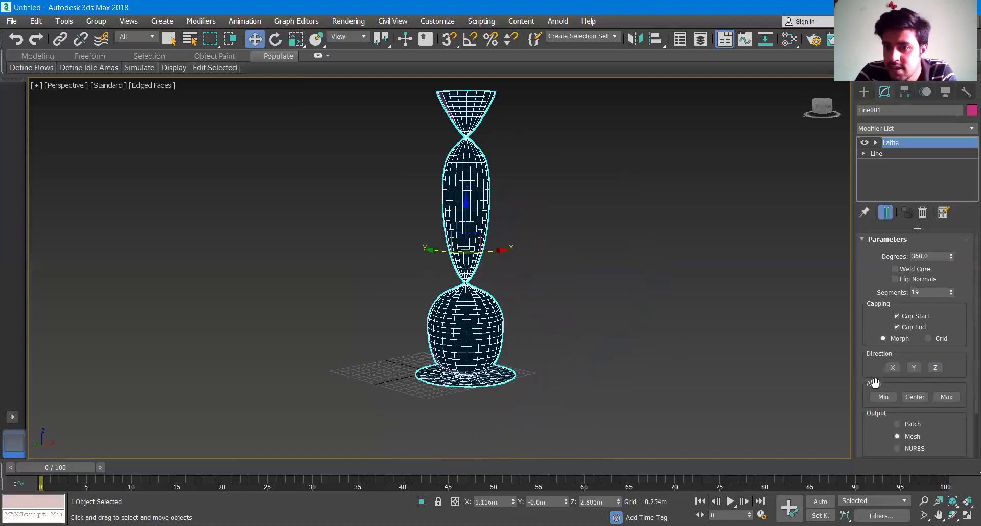
{"action": "left_click", "coordinate": [882, 398]}
{"action": "scroll", "coordinate": [887, 357], "scroll_direction": "down", "scroll_amount": 2}
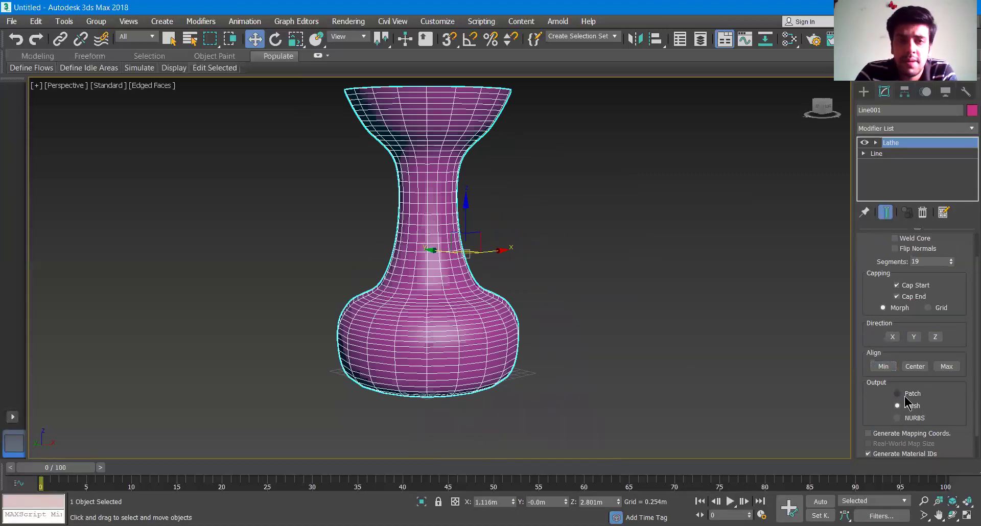
Step: Turn Lathe Smooth off, hide Edged Faces with F4, then re-enable Smooth
{"action": "scroll", "coordinate": [910, 387], "scroll_direction": "down", "scroll_amount": 2}
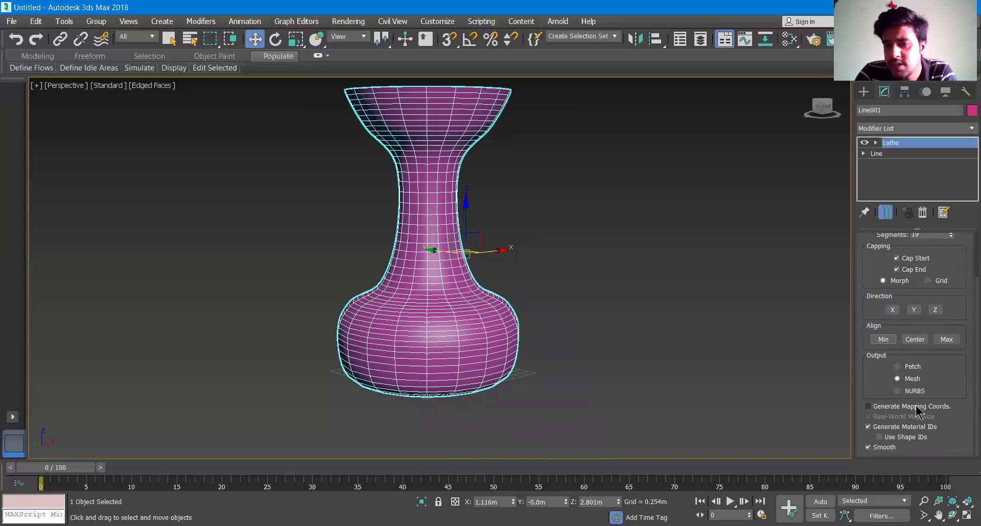
{"action": "left_click", "coordinate": [881, 450]}
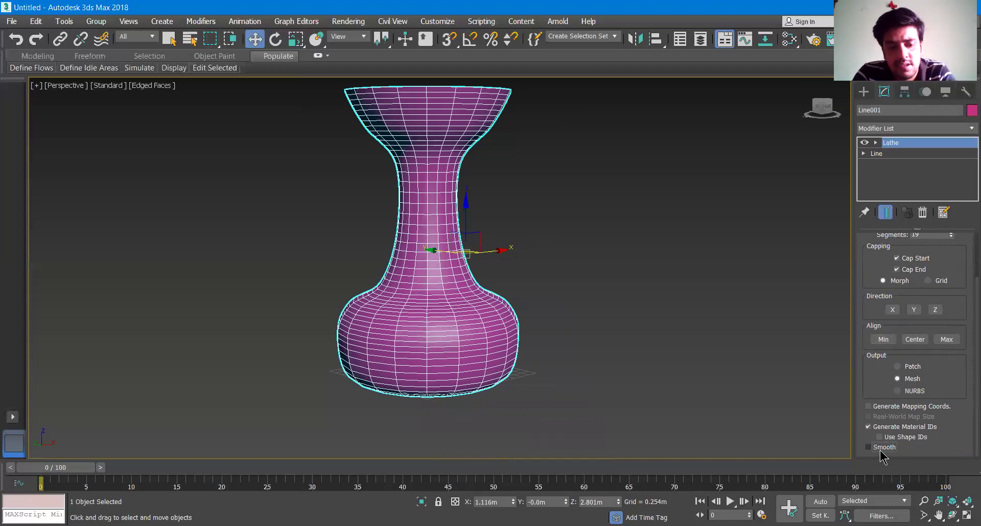
{"action": "key", "text": "F4"}
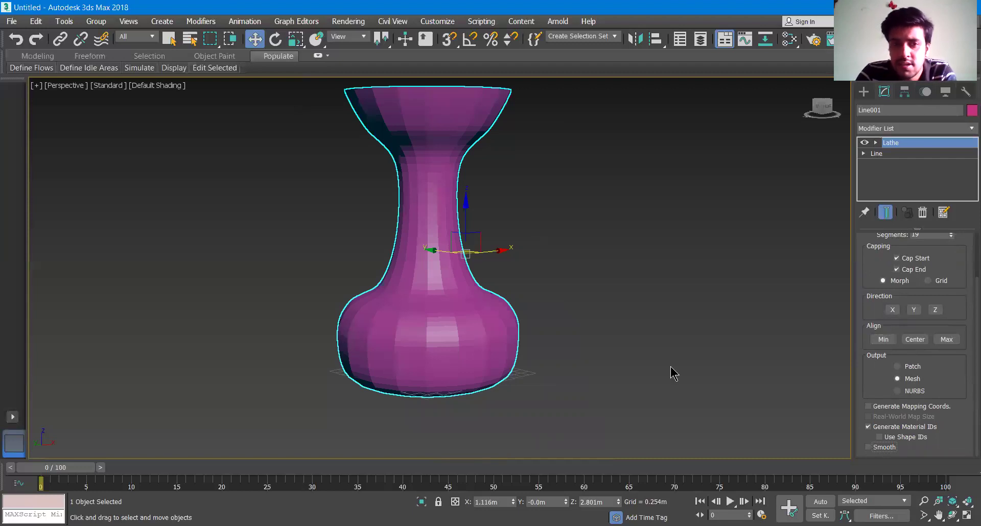
{"action": "middle_click_drag", "start_coordinate": [477, 292], "coordinate": [474, 320]}
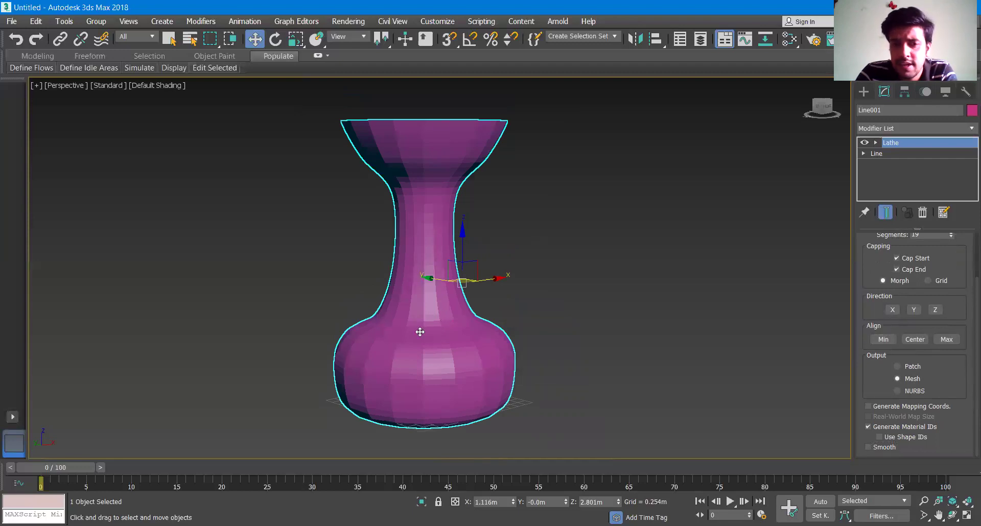
{"action": "left_click", "coordinate": [888, 454]}
{"action": "scroll", "coordinate": [499, 335], "scroll_direction": "down", "scroll_amount": 3}
{"action": "middle_click_drag", "start_coordinate": [499, 335], "coordinate": [551, 304], "text": "alt"}
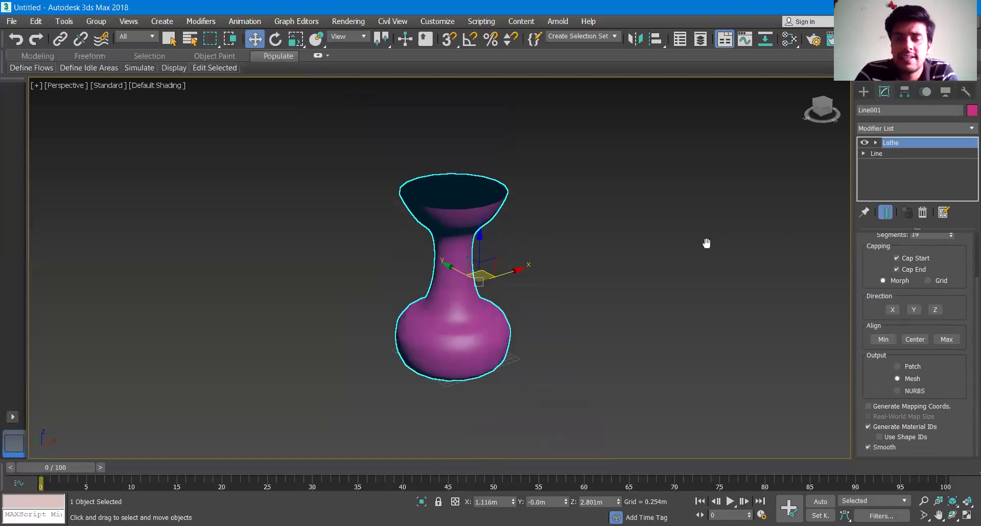
{"action": "middle_click_drag", "start_coordinate": [705, 239], "coordinate": [666, 256]}
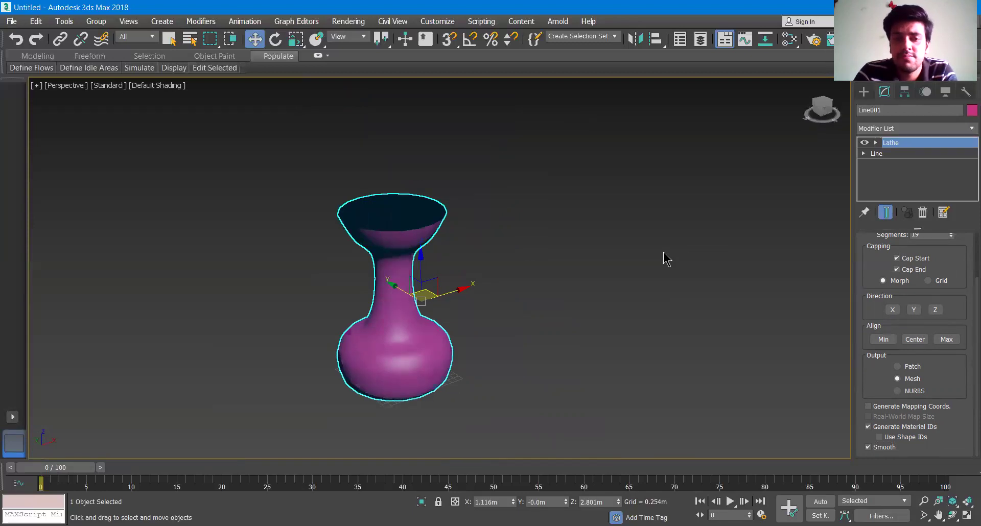